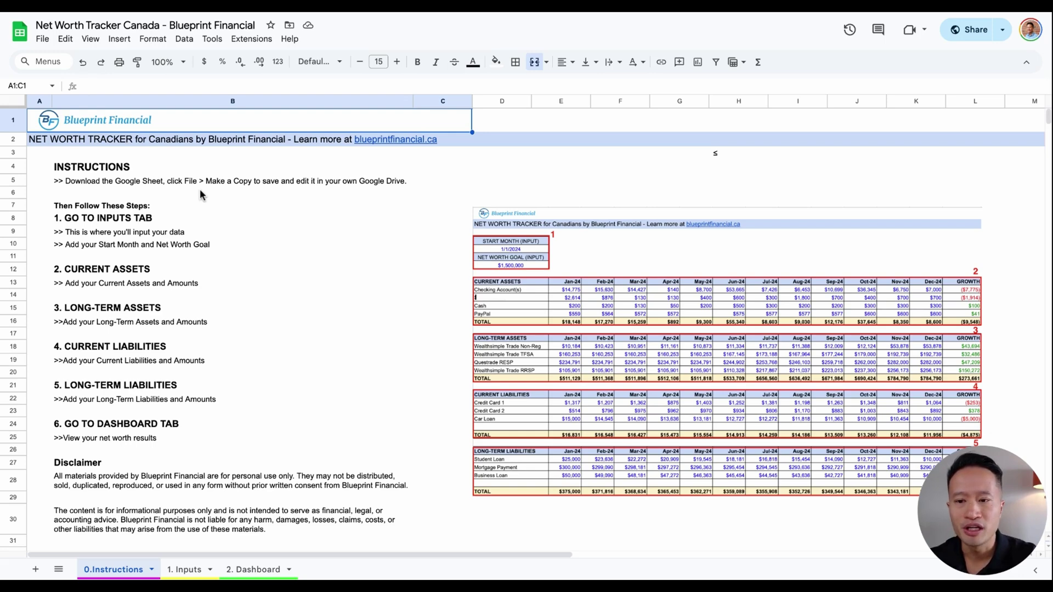
# Make a personal copy of the tracker named '2025 Net Worth Tracker Canada - Blueprint Financial'
pyautogui.click(43, 39)
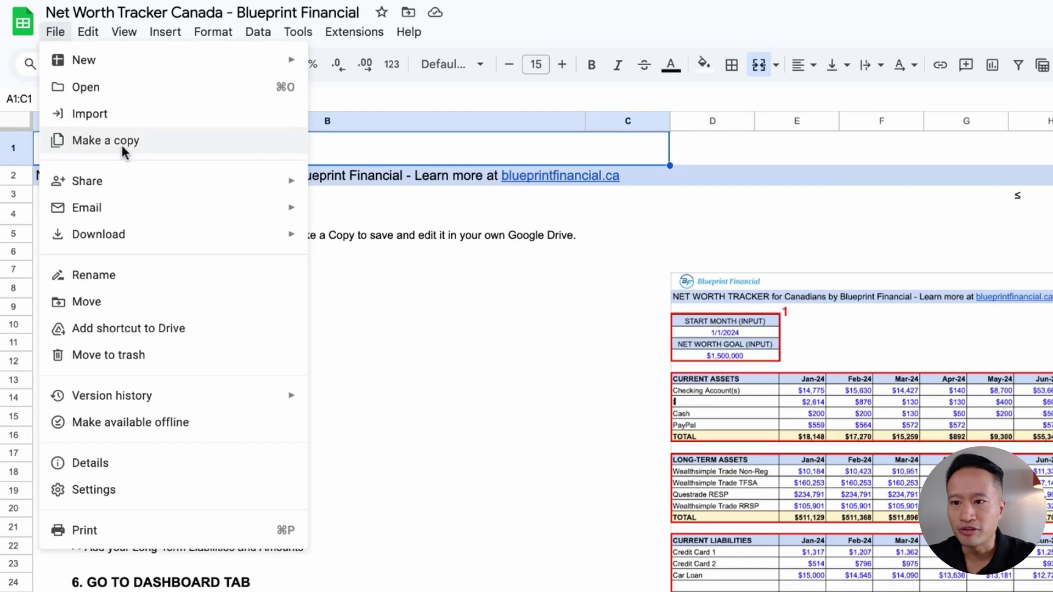
pyautogui.click(122, 145)
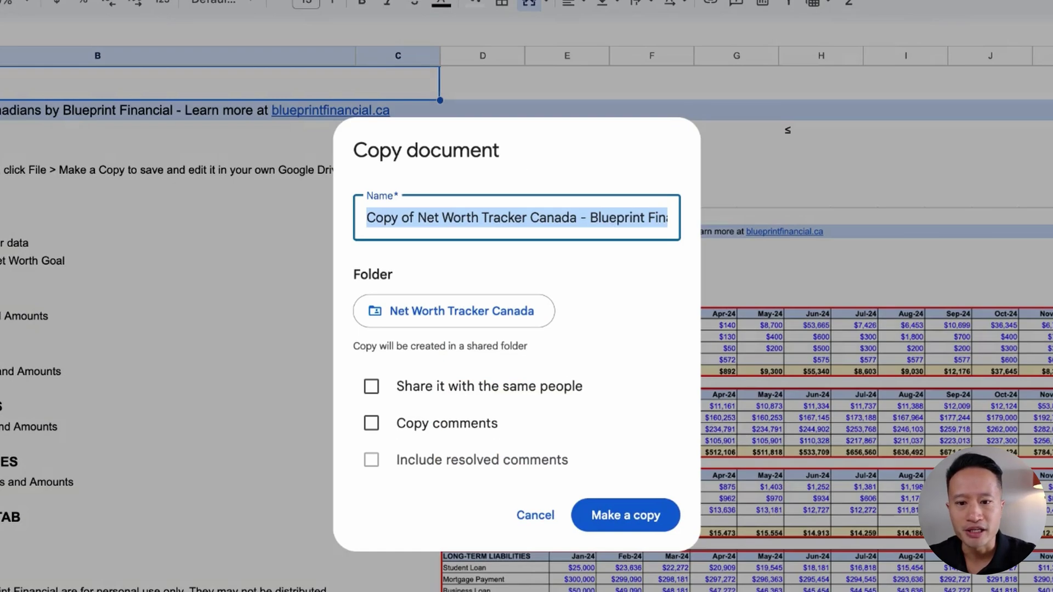
pyautogui.click(392, 223)
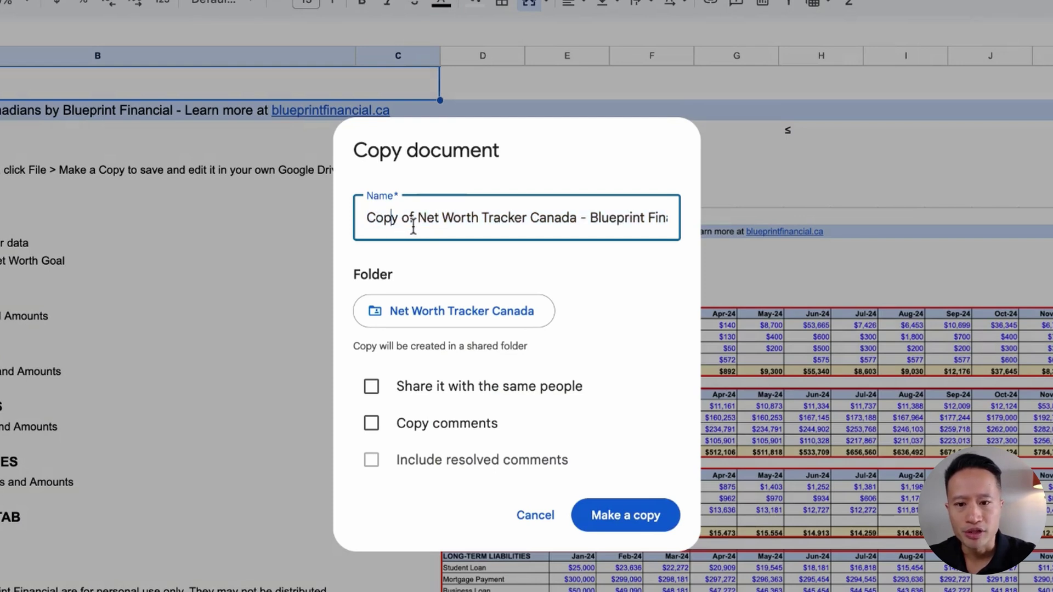
pyautogui.moveTo(413, 225); pyautogui.dragTo(351, 215)
pyautogui.write('2025')
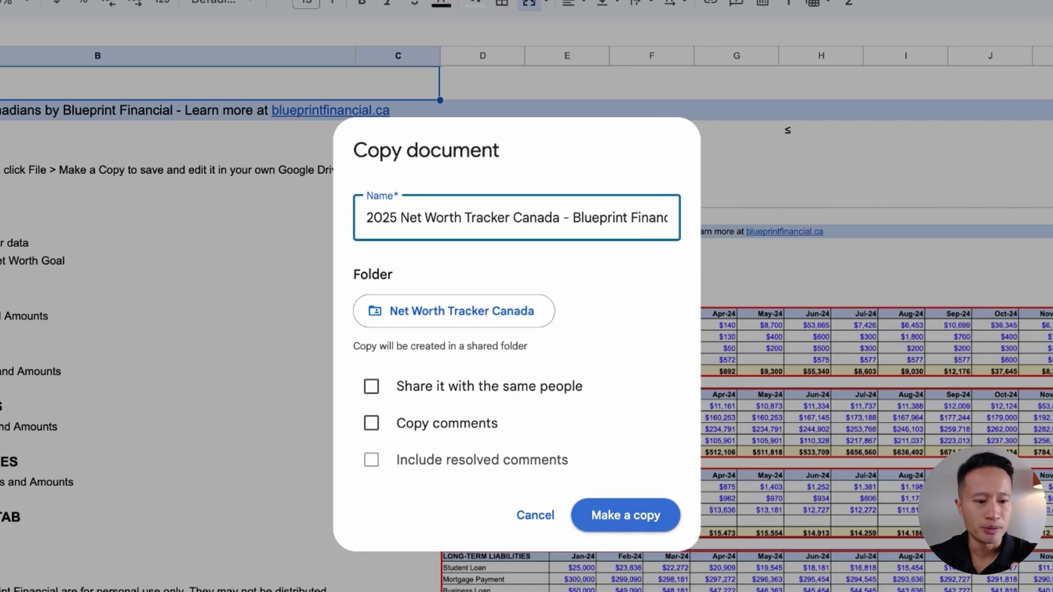
pyautogui.click(626, 516)
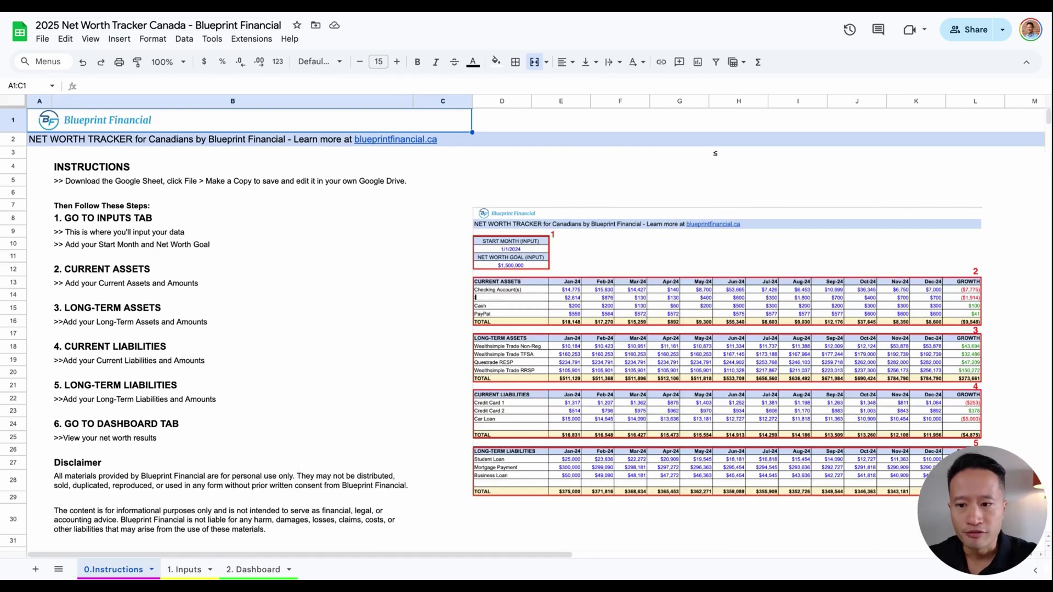
# On the 1. Inputs sheet, set the start month in A5 to January 1, 2025
pyautogui.click(185, 570)
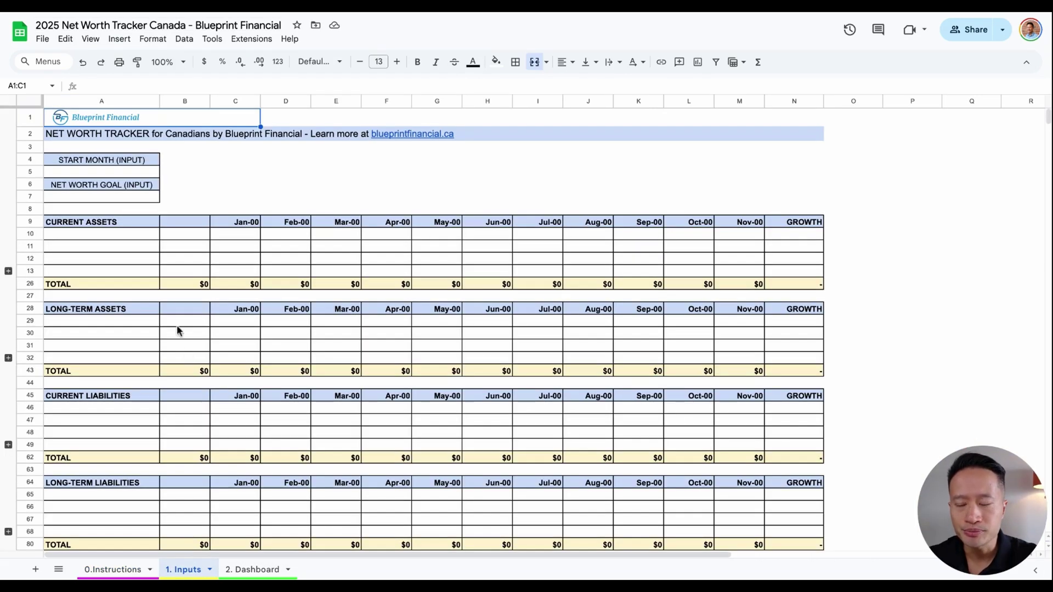
pyautogui.click(141, 175)
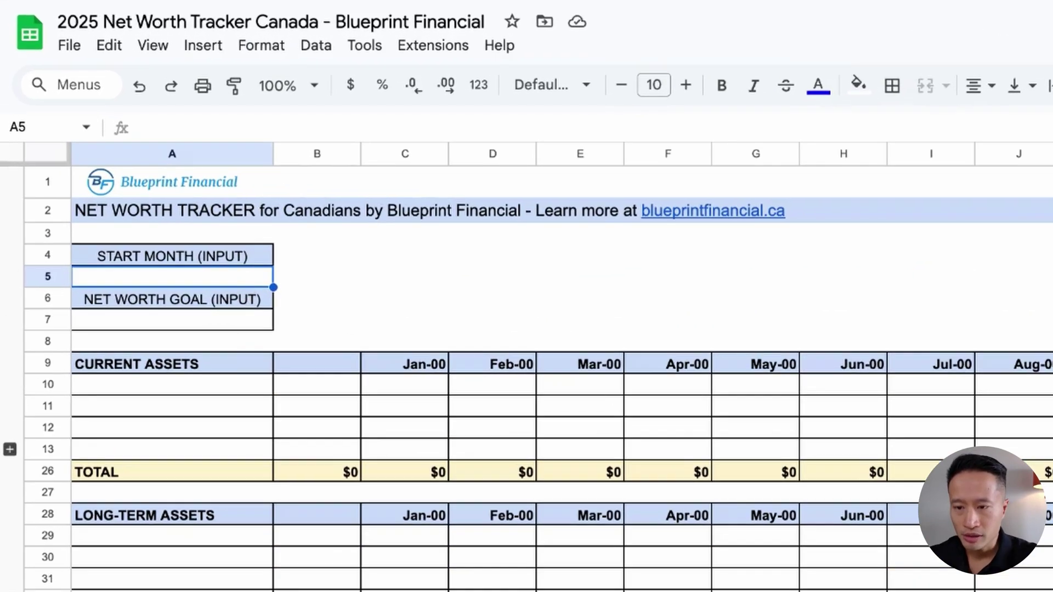
pyautogui.press('Return')
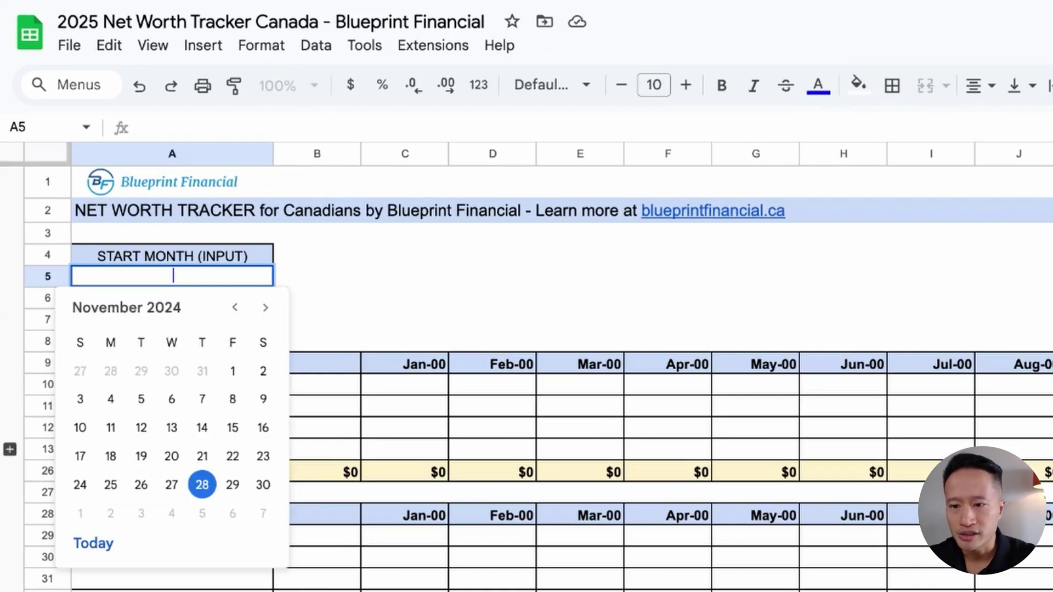
pyautogui.click(264, 308)
pyautogui.click(265, 308)
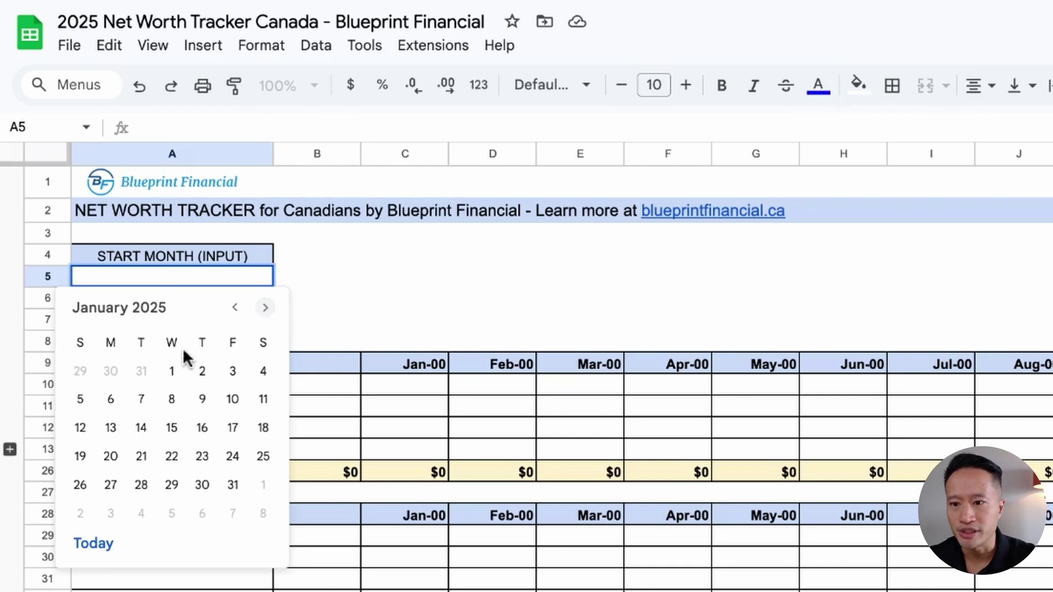
pyautogui.click(172, 372)
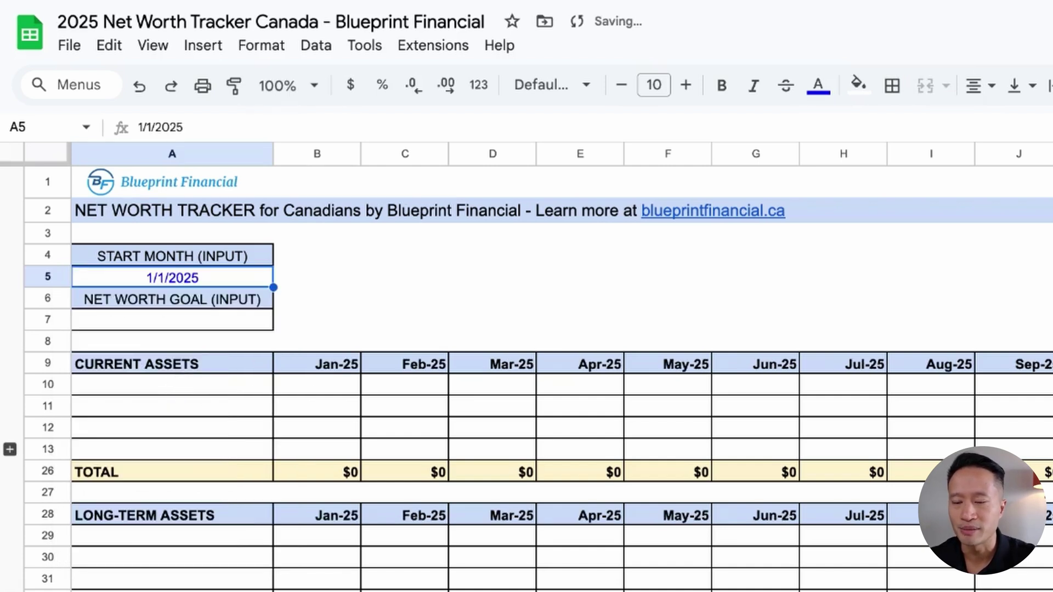
# Enter a net worth goal of $1,500,000 in A7
pyautogui.click(203, 324)
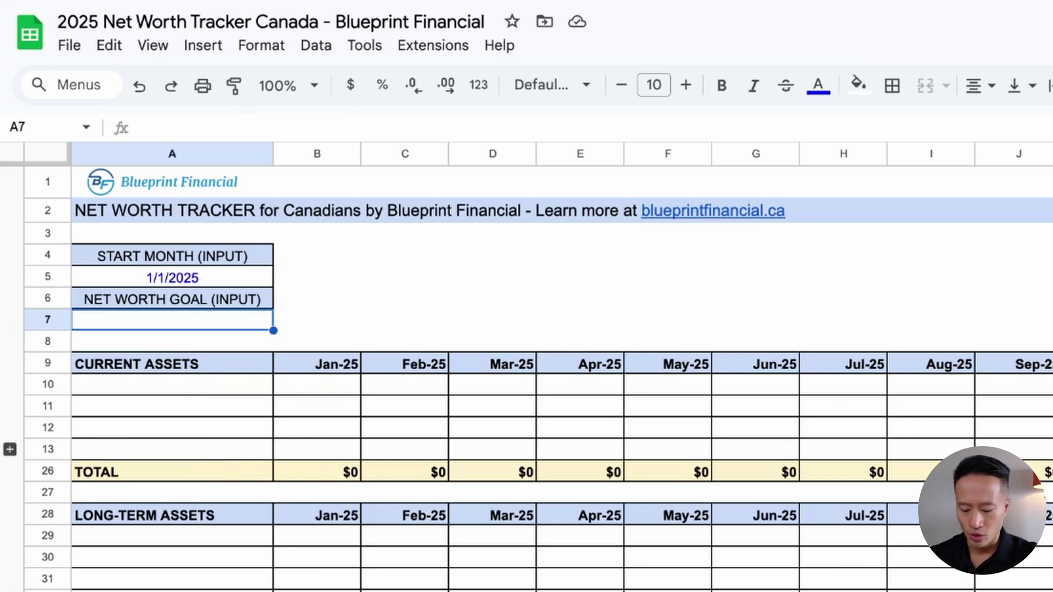
pyautogui.write('1')
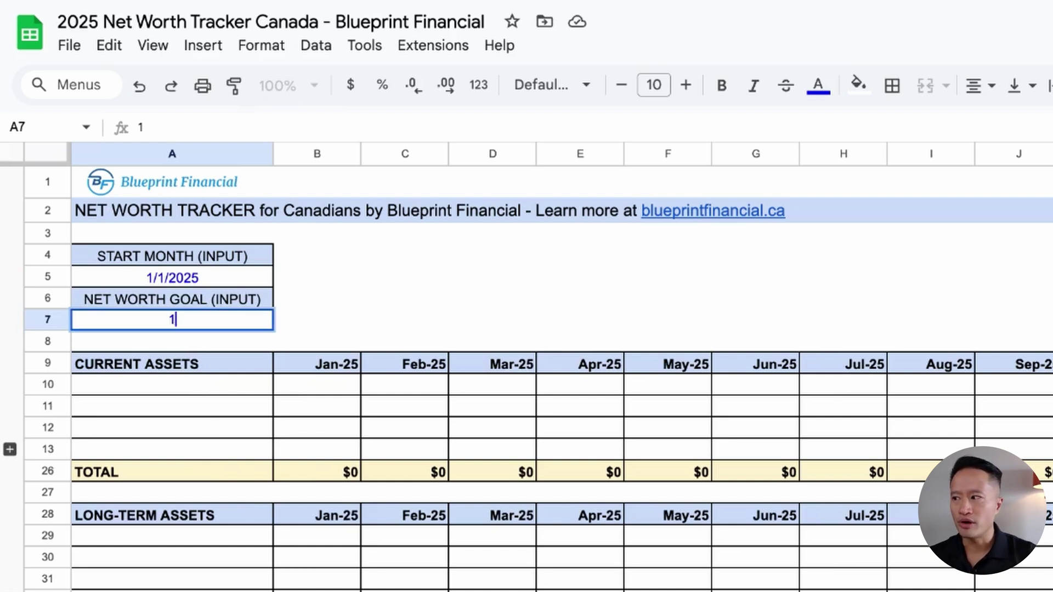
pyautogui.write(',500,00000')
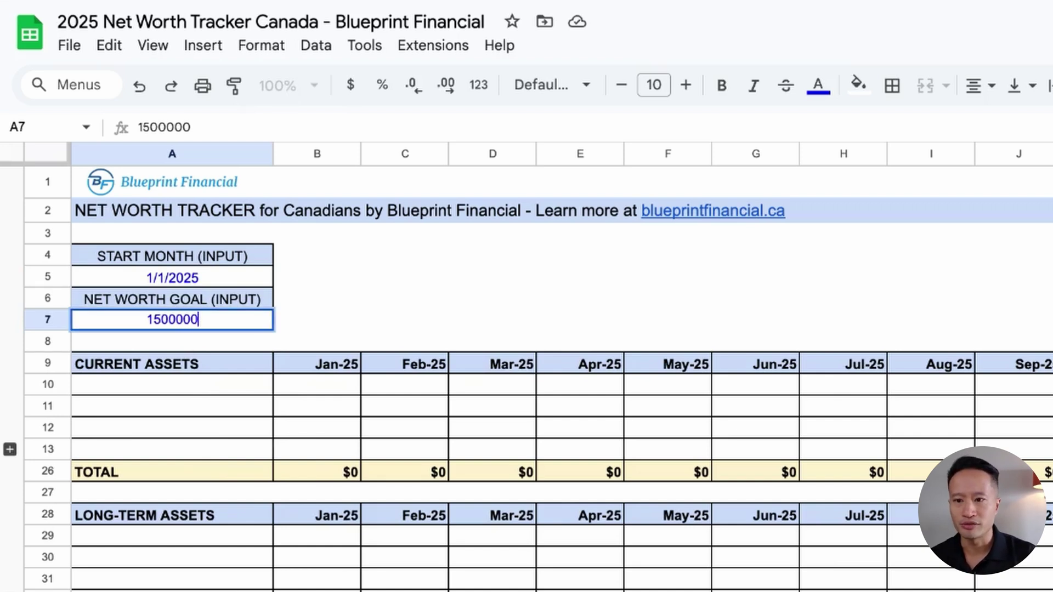
pyautogui.press('Return')
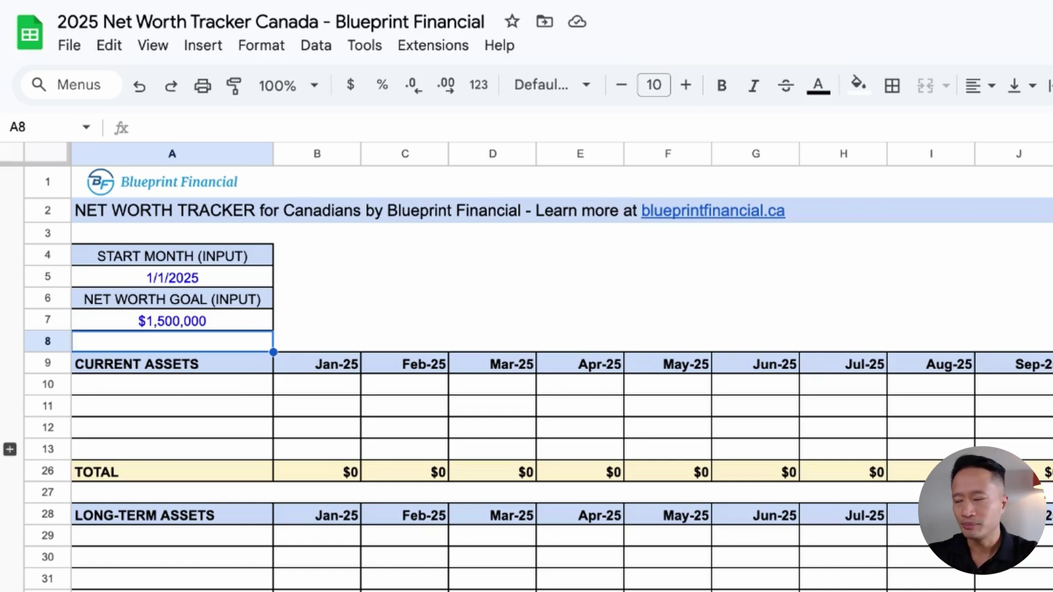
# Add RBC Checking Account at $15,000 and Tangerine Savings at $2,614 for Jan-25
pyautogui.click(172, 384)
pyautogui.write('RBC Chekci')
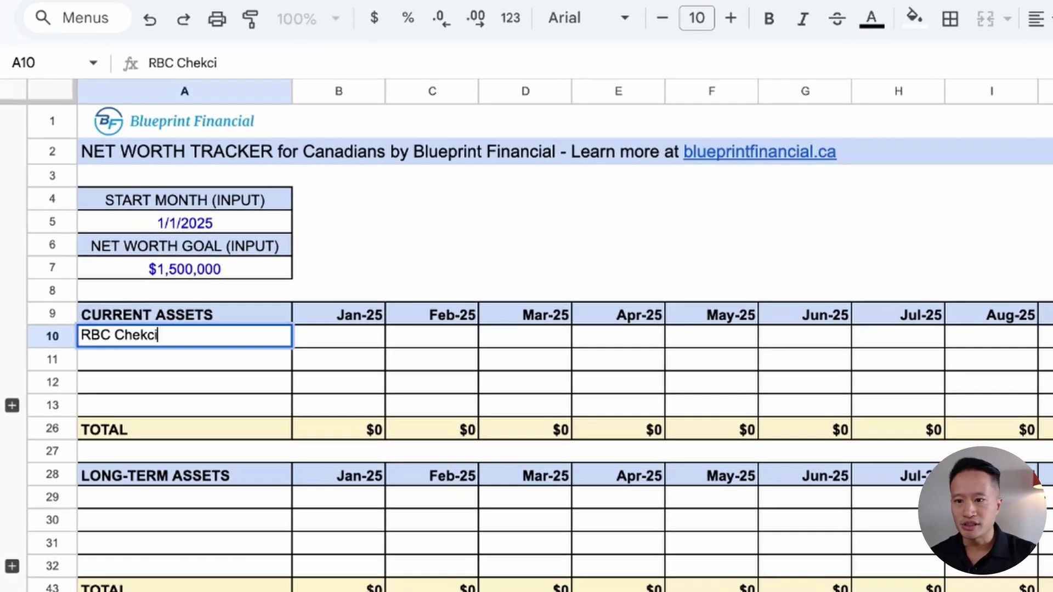
pyautogui.press('BackSpace')
pyautogui.press('BackSpace')
pyautogui.press('BackSpace')
pyautogui.write('cking Account')
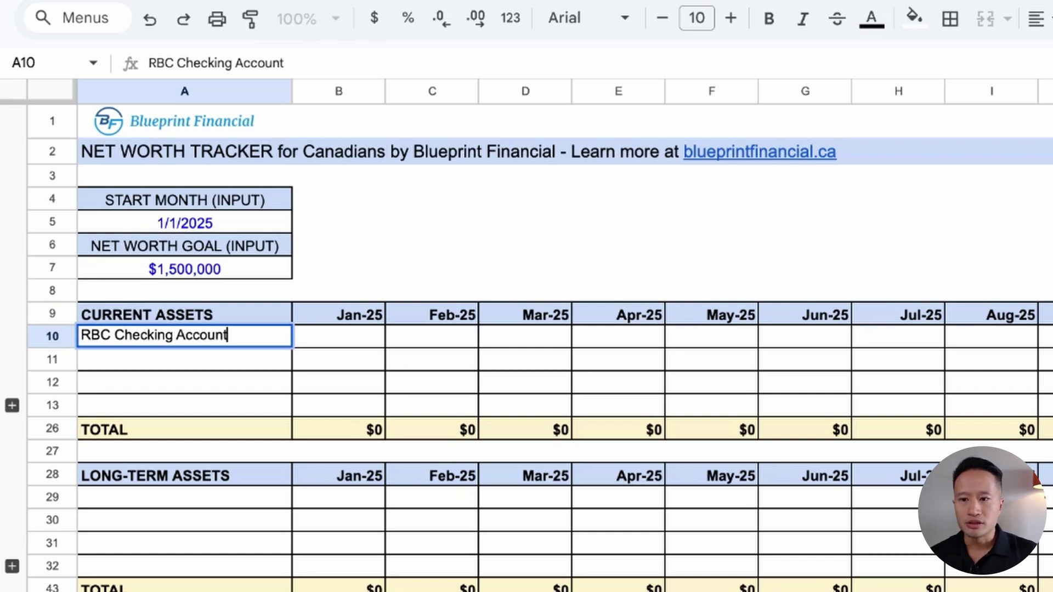
pyautogui.press('Return')
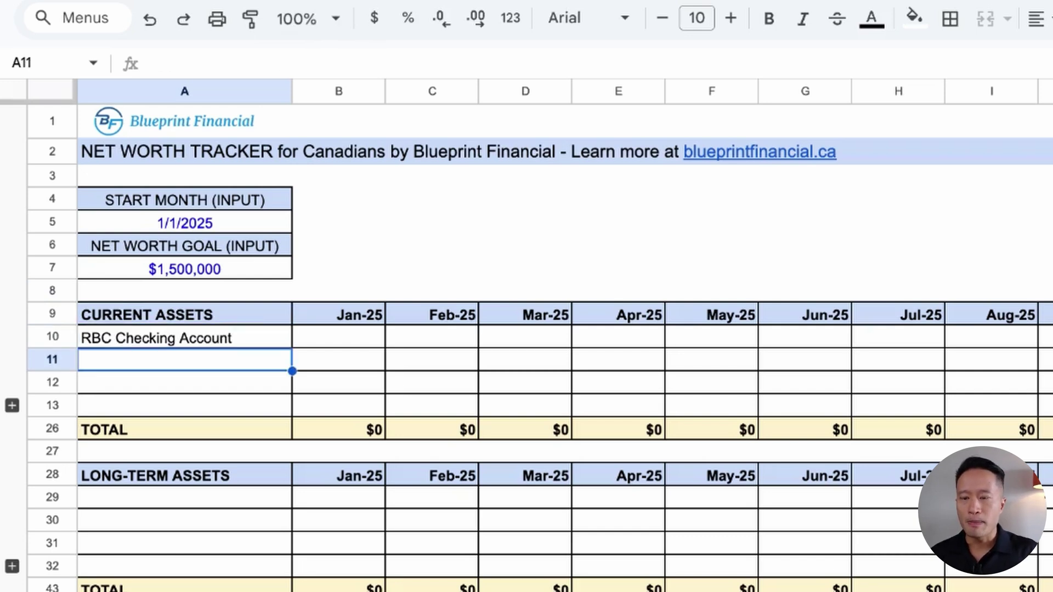
pyautogui.click(338, 336)
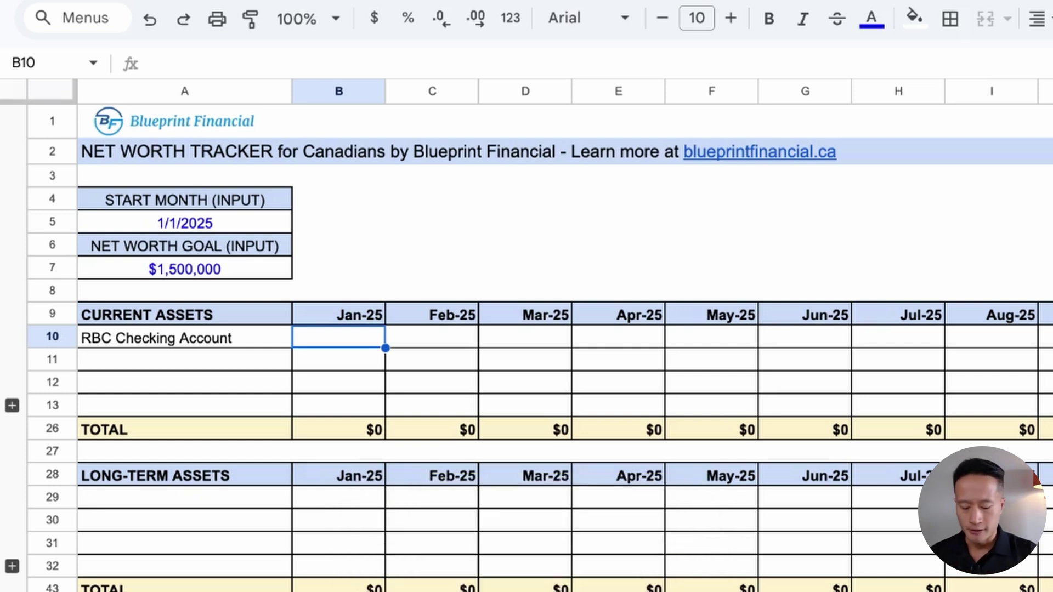
pyautogui.write('15000')
pyautogui.press('Return')
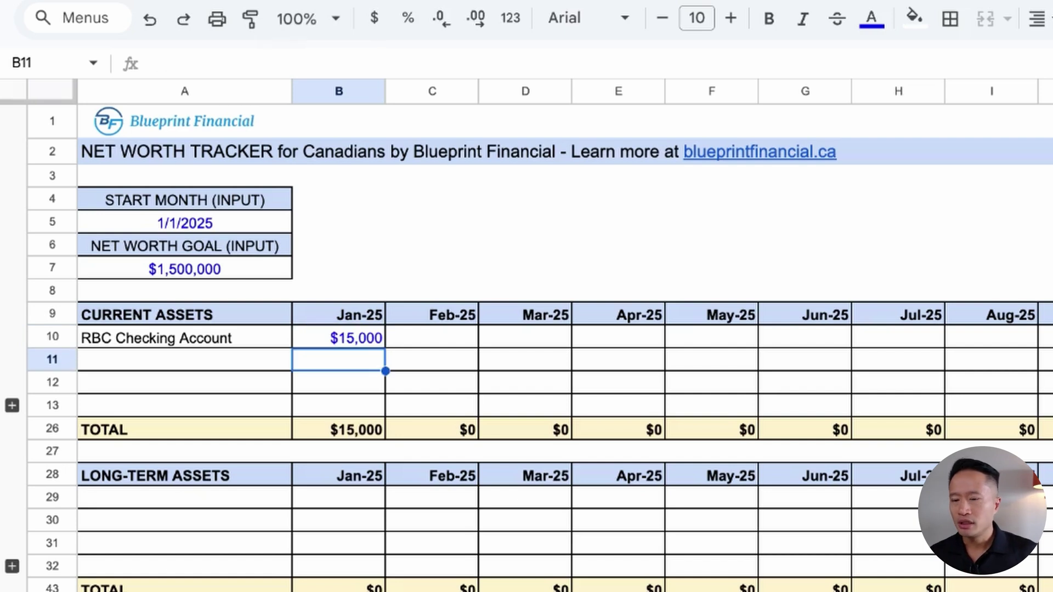
pyautogui.click(184, 359)
pyautogui.write('Tangerine')
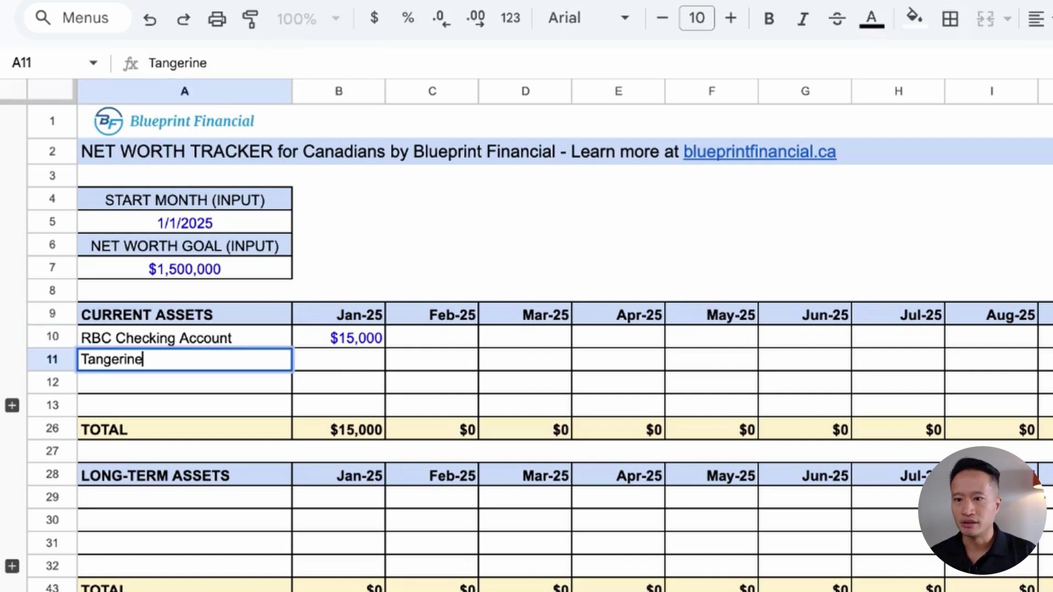
pyautogui.write(' Savings')
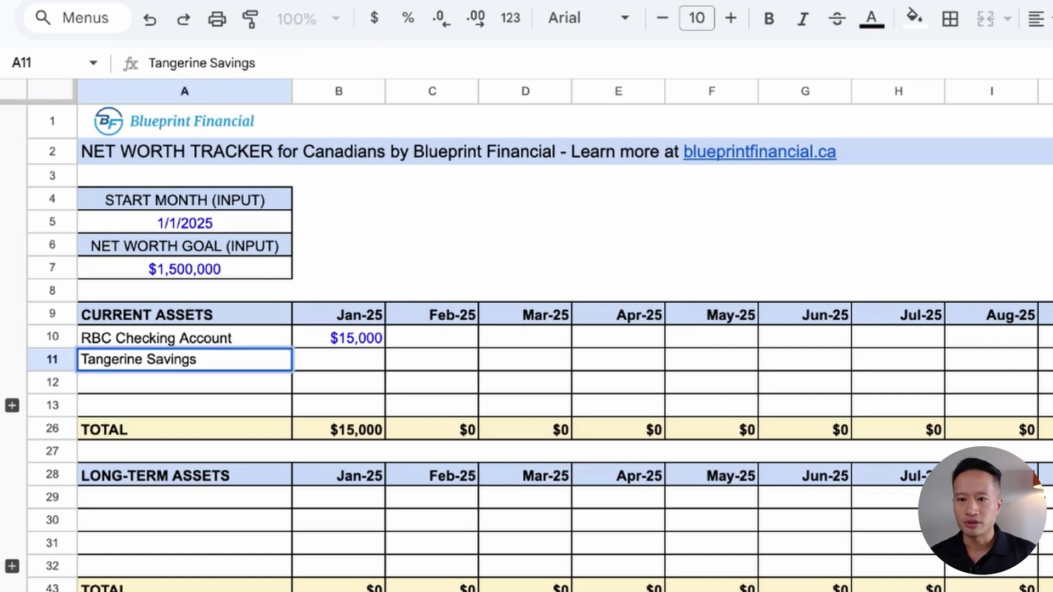
pyautogui.press('Tab')
pyautogui.write('2614')
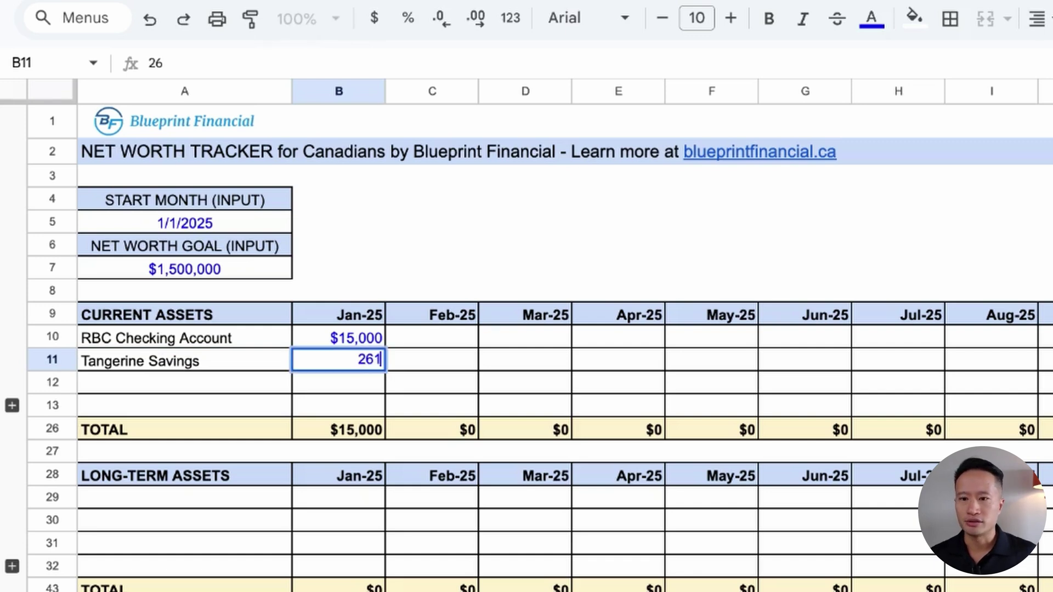
pyautogui.press('Return')
# Add Cash at $200 and Paypal at $559 for Jan-25
pyautogui.write('Cash')
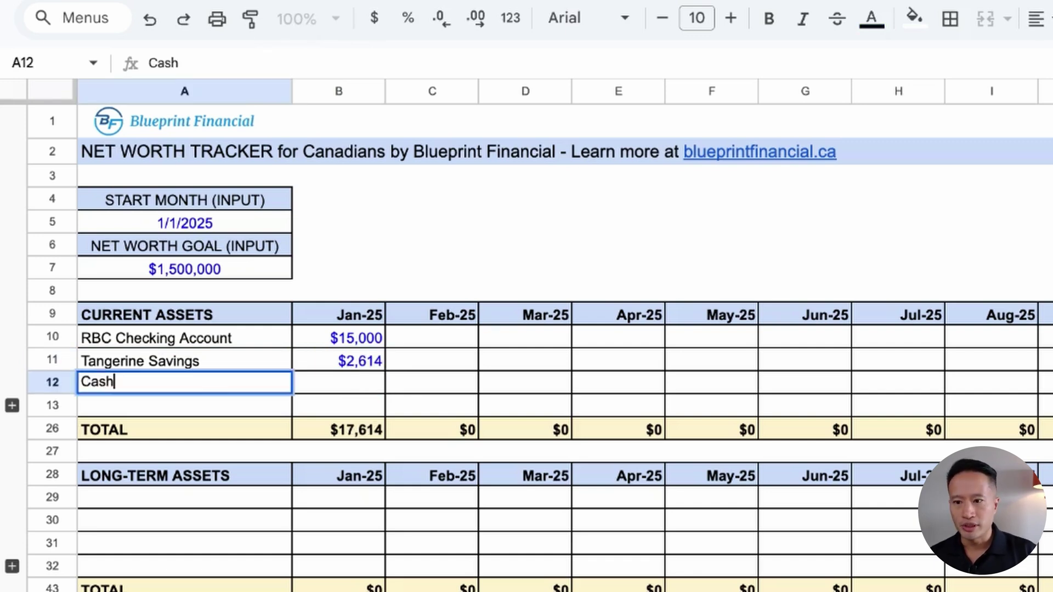
pyautogui.press('Return')
pyautogui.click(339, 383)
pyautogui.write('200')
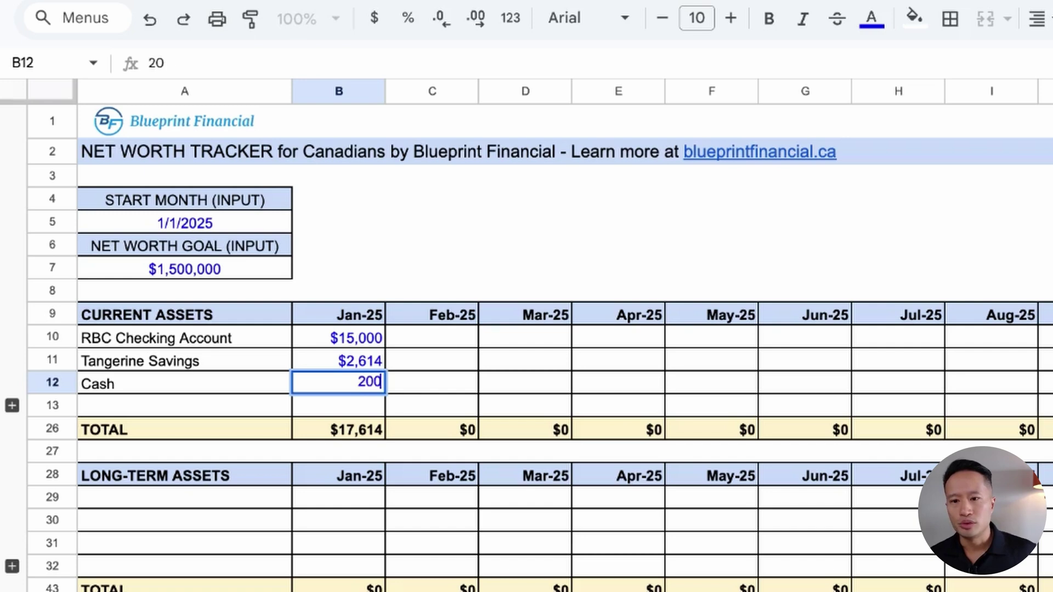
pyautogui.press('Return')
pyautogui.click(185, 405)
pyautogui.write('Paypal')
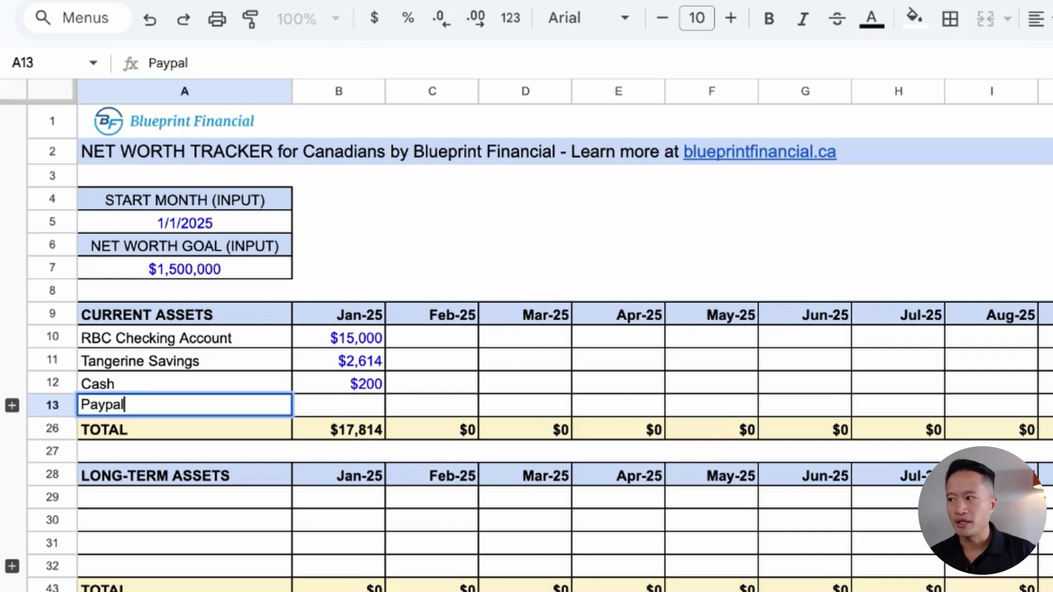
pyautogui.click(339, 405)
pyautogui.write('559')
pyautogui.press('Return')
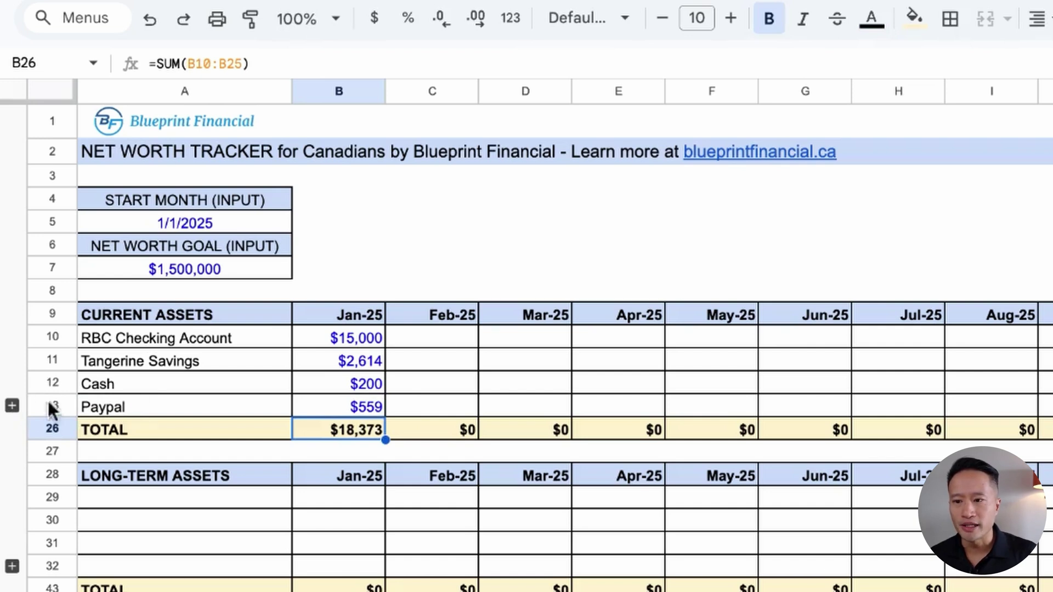
# Unhide rows 14–25 and add Wise Prepaid Visa $527 and CI Direct Savings Account $25,000
pyautogui.click(11, 406)
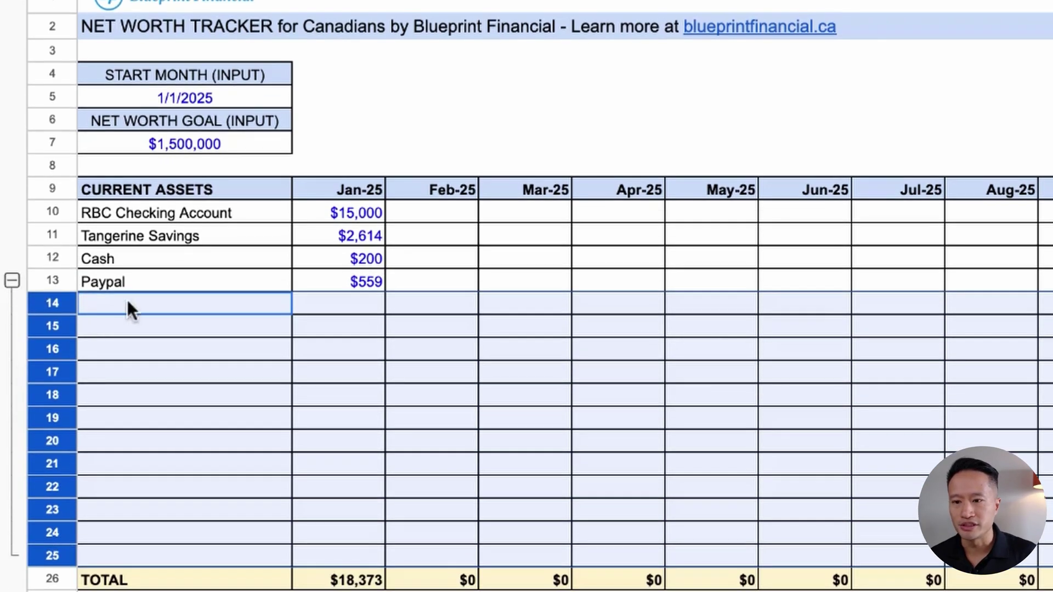
pyautogui.click(127, 428)
pyautogui.write('Wise')
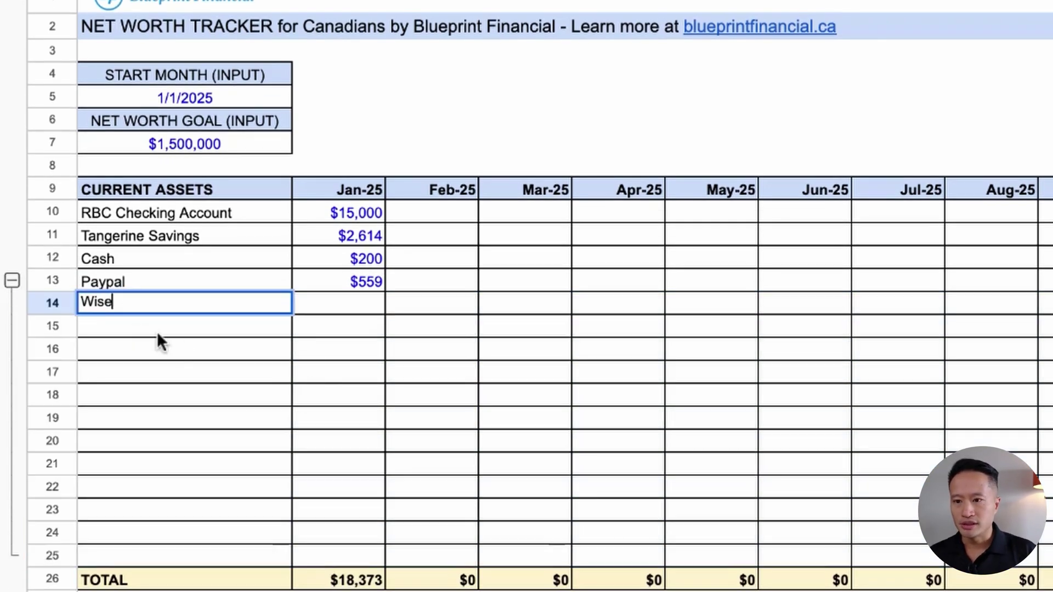
pyautogui.write(' Prepaid Visa')
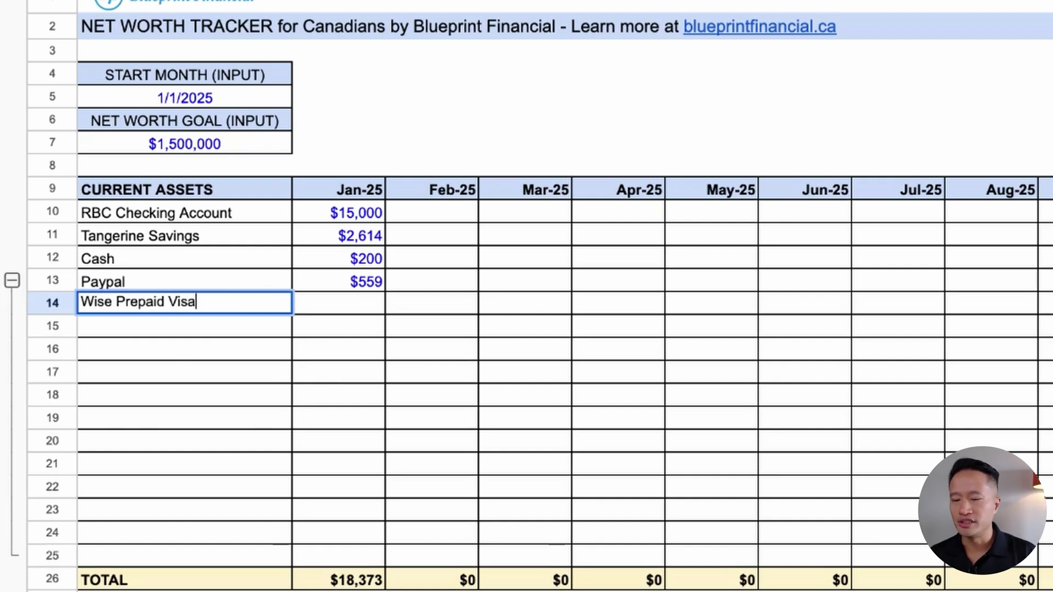
pyautogui.press('Tab')
pyautogui.write('527')
pyautogui.press('Return')
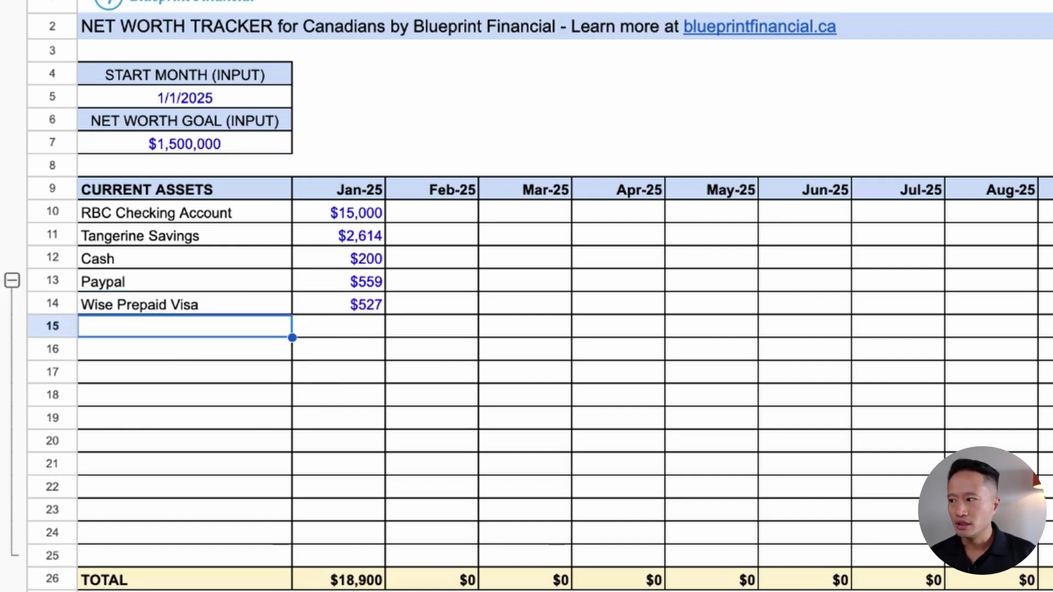
pyautogui.write('CI Direct Sa')
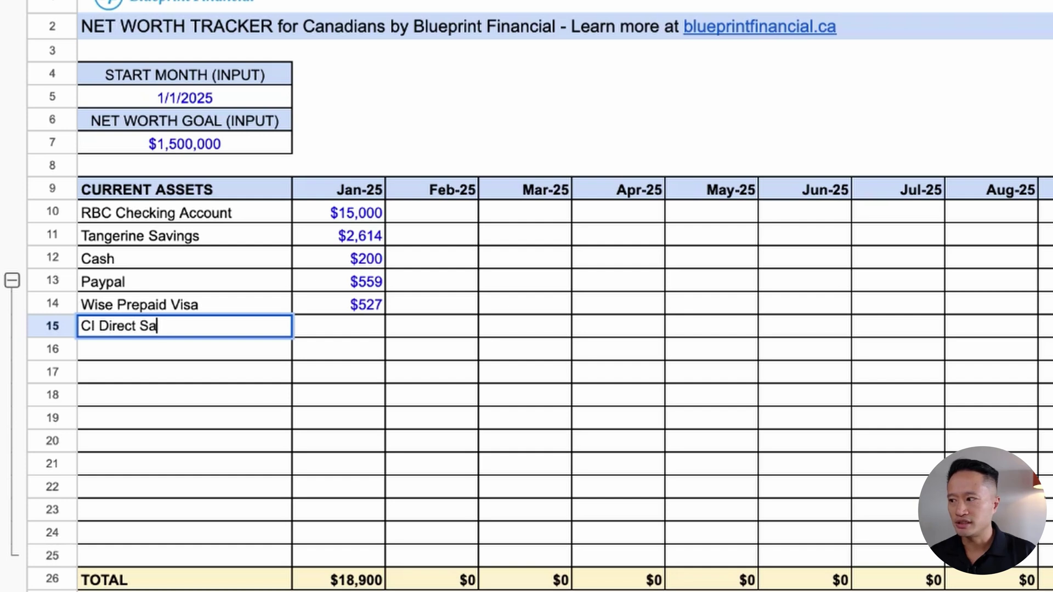
pyautogui.write('vings Acco')
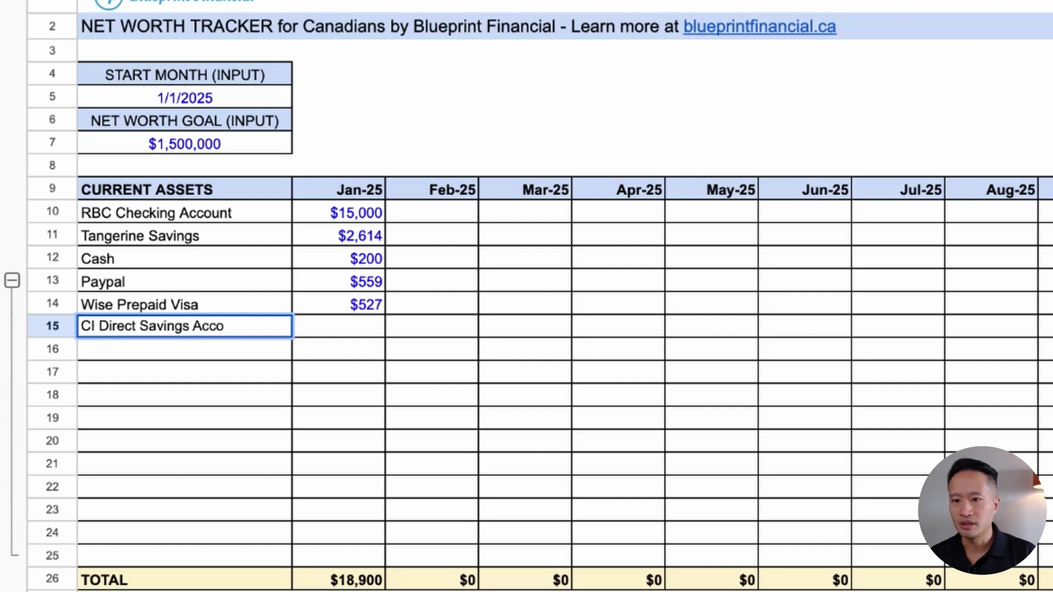
pyautogui.write('unt')
pyautogui.press('Return')
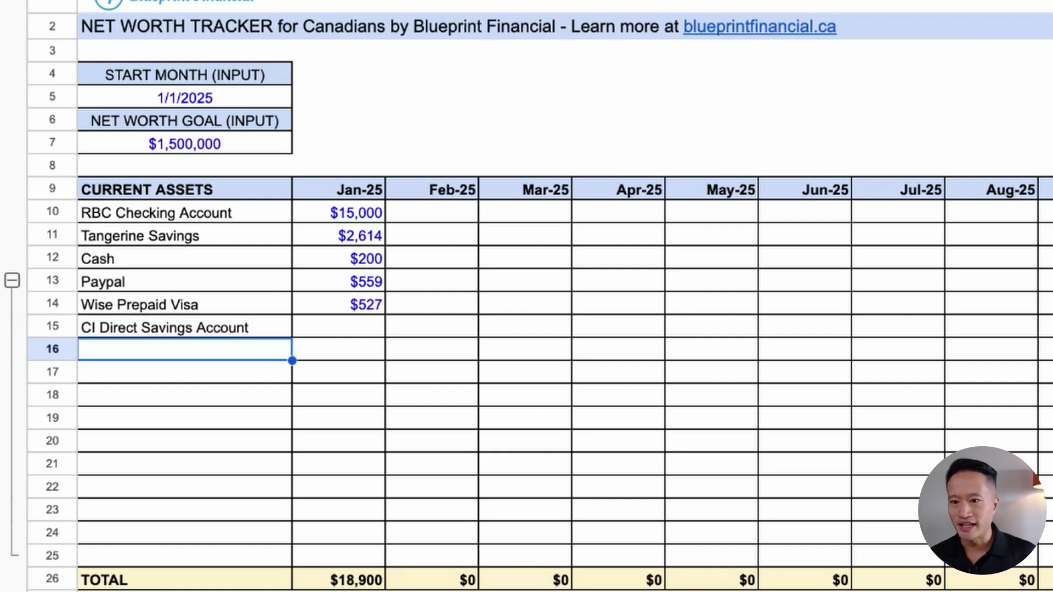
pyautogui.click(338, 326)
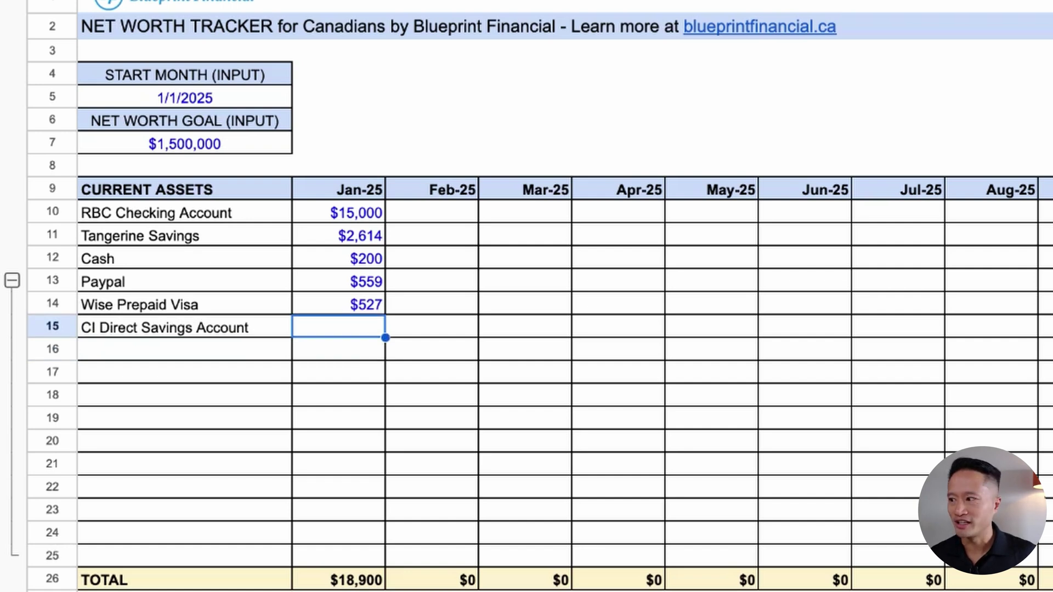
pyautogui.write('25000')
pyautogui.press('Return')
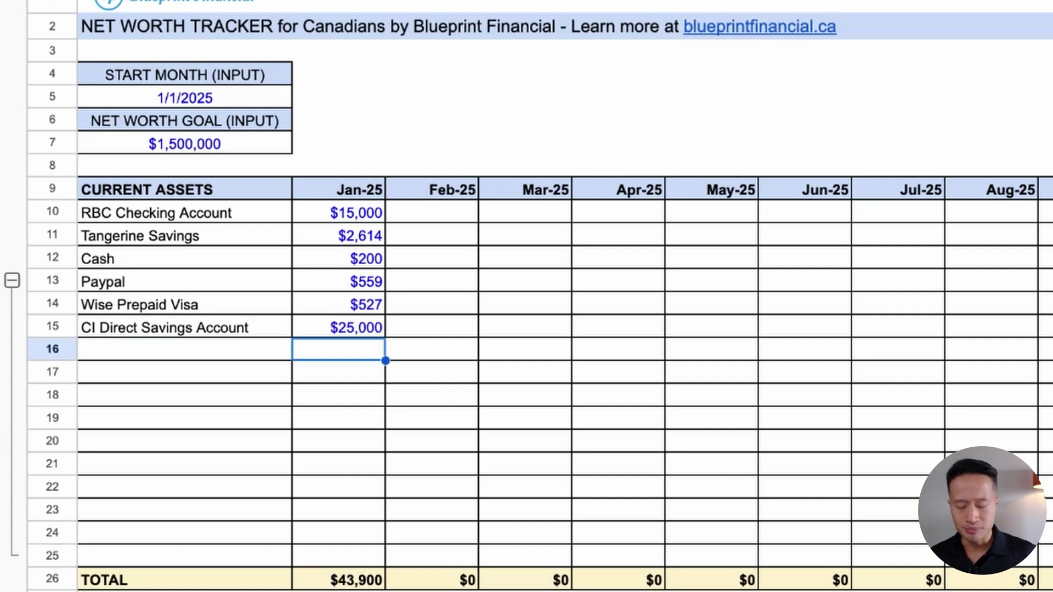
# Add Wealthsimple Cash at $40,000 and EQ Bank GIC at $82,784
pyautogui.write('Weatt')
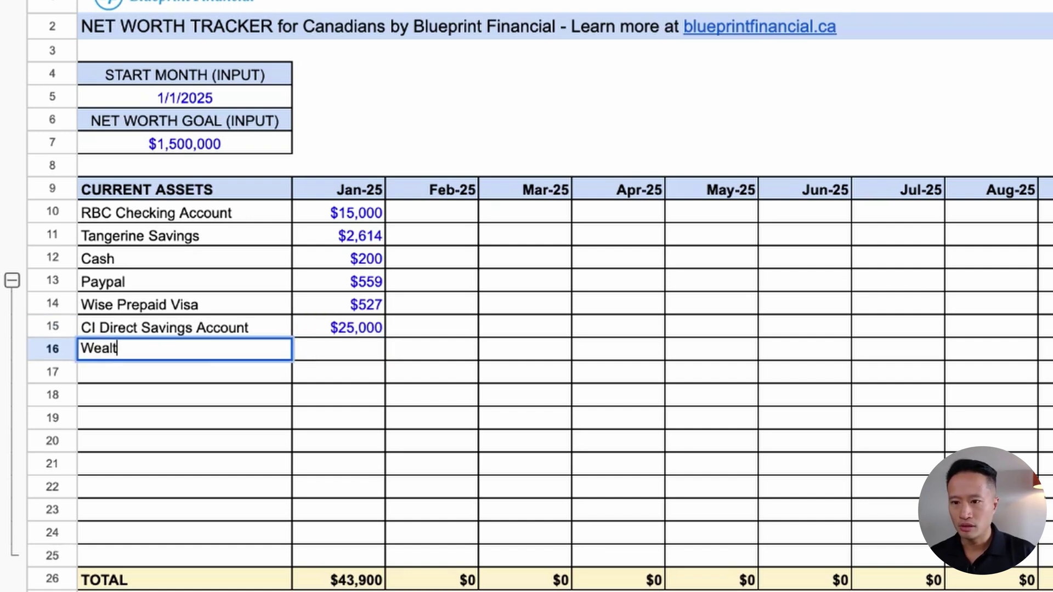
pyautogui.write('hsimple Cash')
pyautogui.press('Tab')
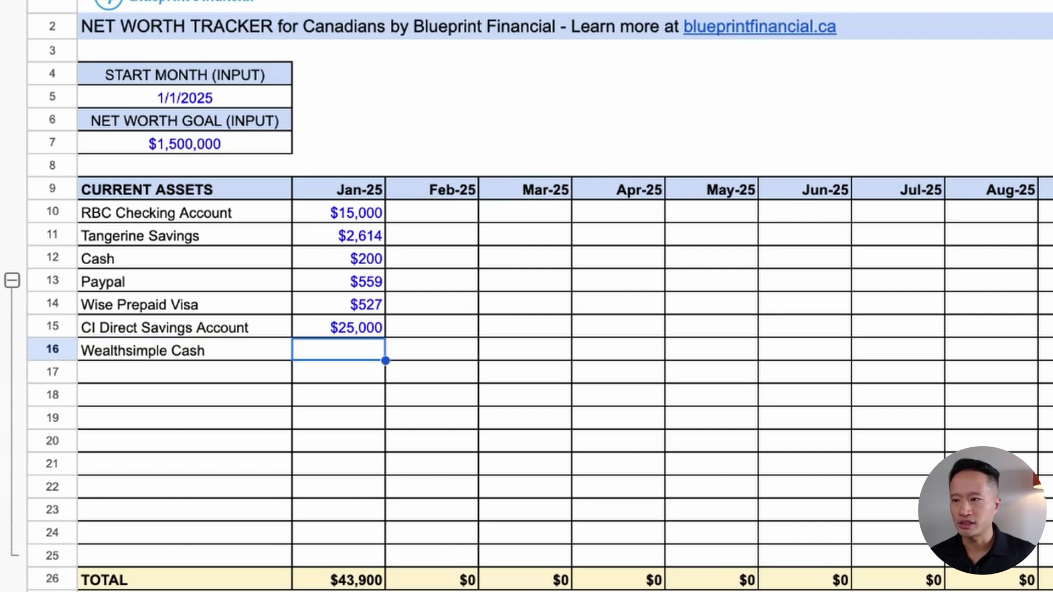
pyautogui.write('40000')
pyautogui.press('Return')
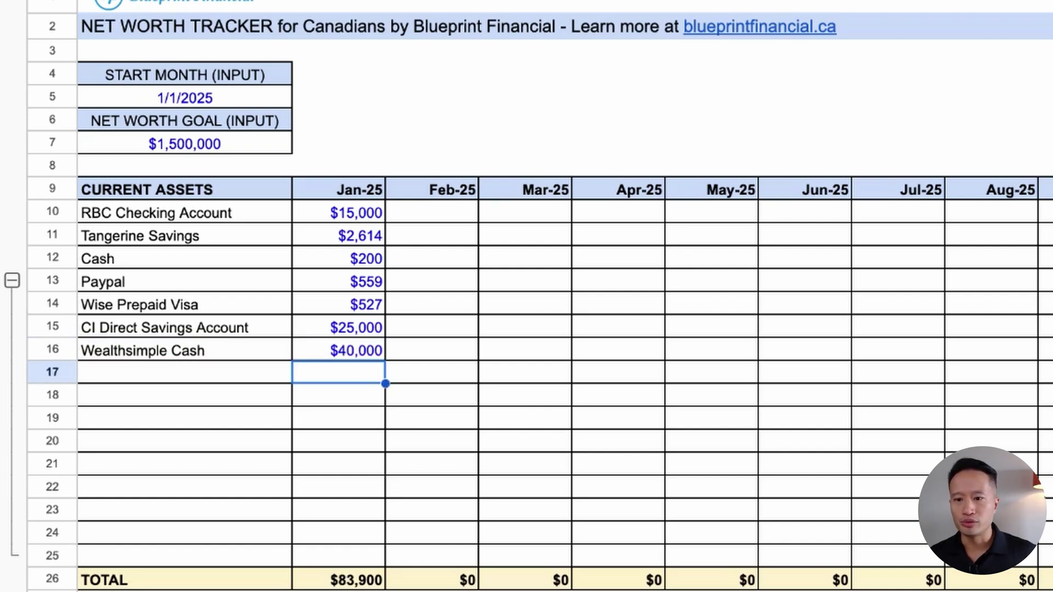
pyautogui.press('Left')
pyautogui.write('EQ Bank')
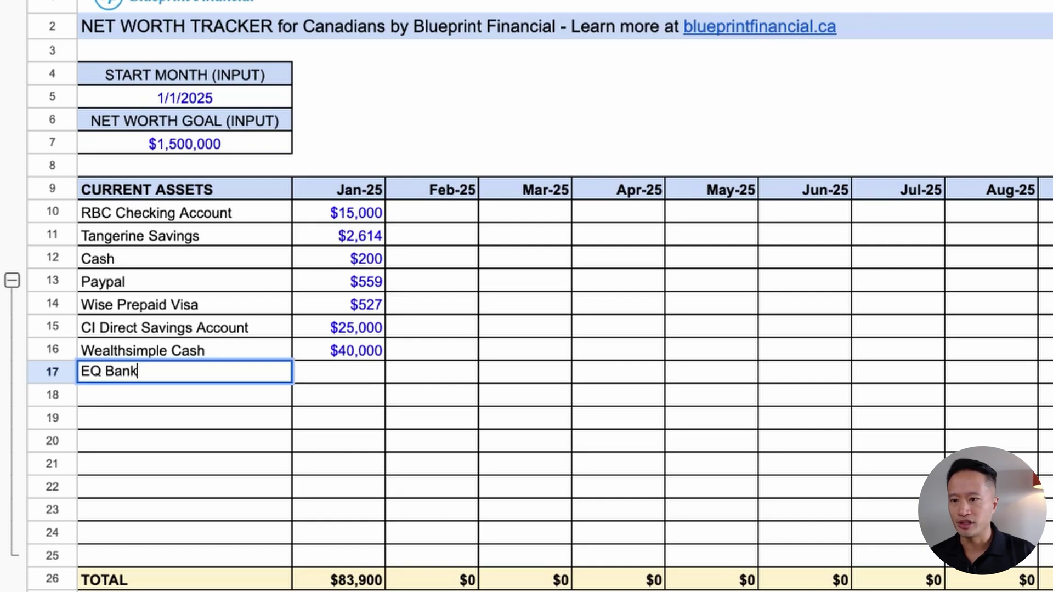
pyautogui.write(' GIC')
pyautogui.press('Tab')
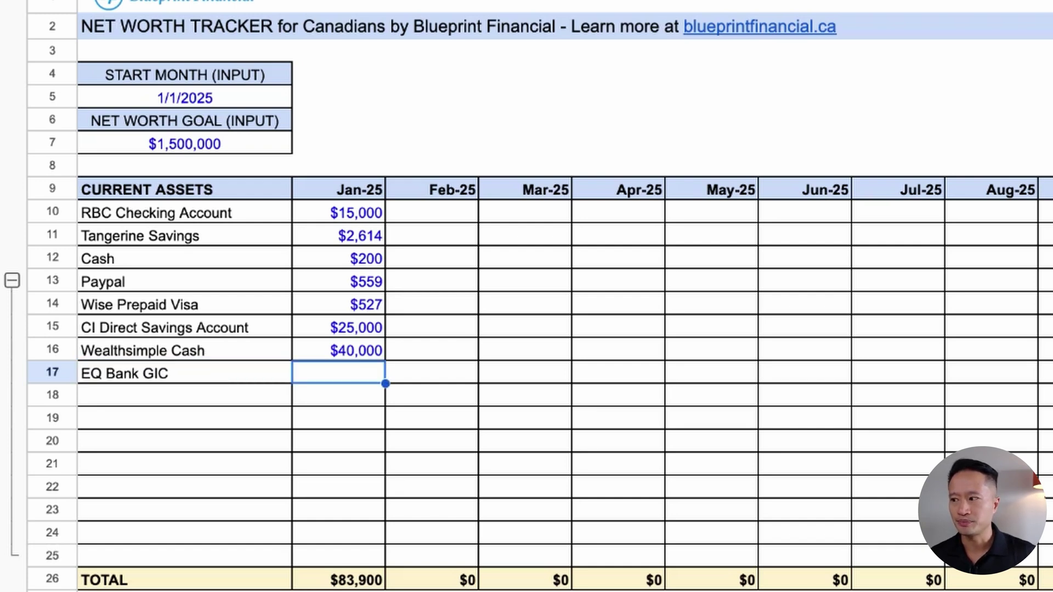
pyautogui.write('82,784')
pyautogui.press('Return')
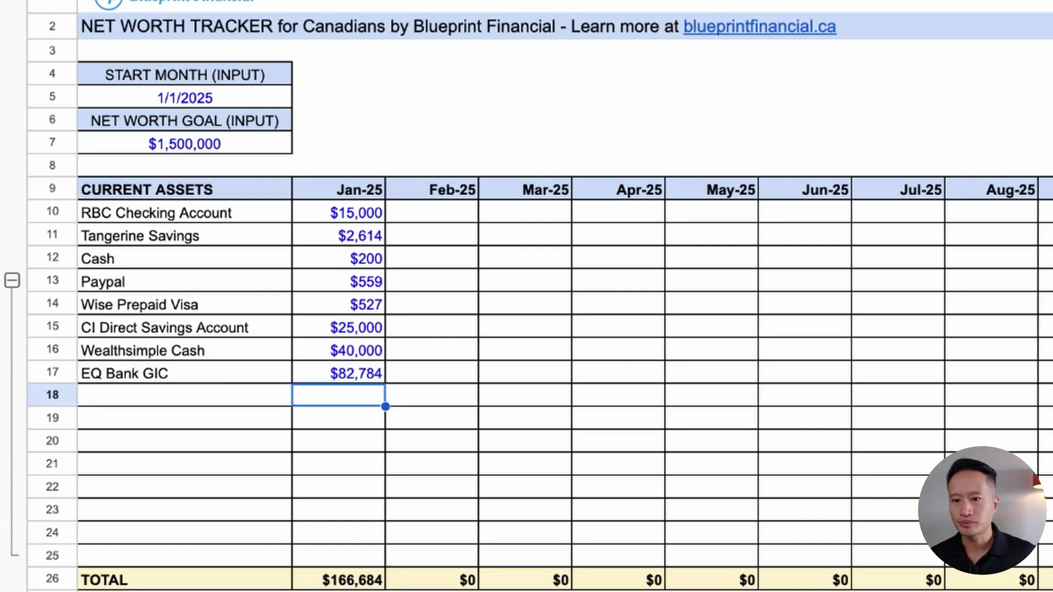
# Add EQ Bank Card at $1,000 and EQ Bank Savings at $0
pyautogui.click(185, 395)
pyautogui.write('EQ')
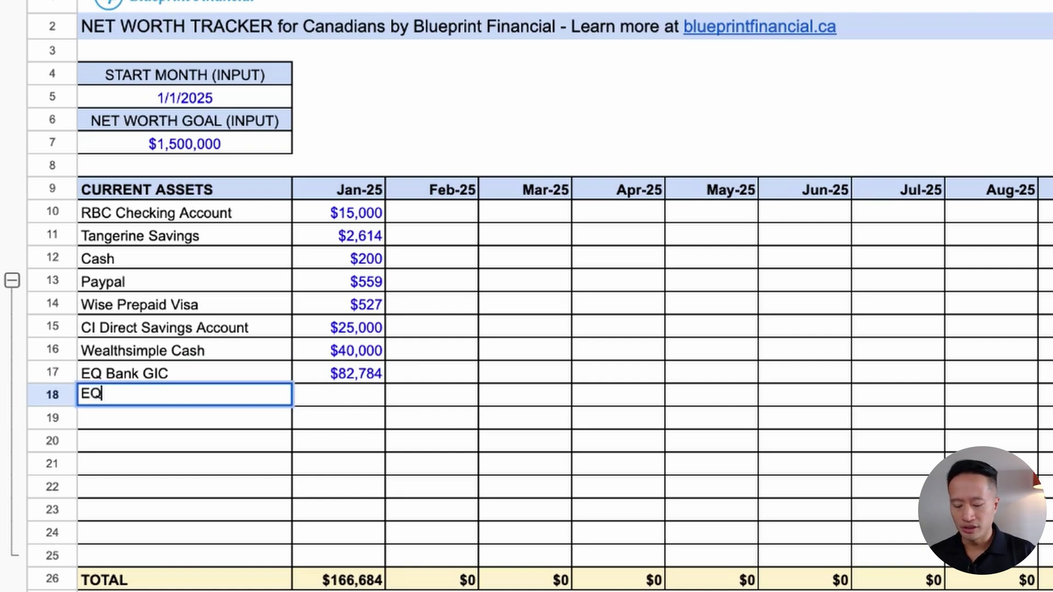
pyautogui.write(' Bank Card')
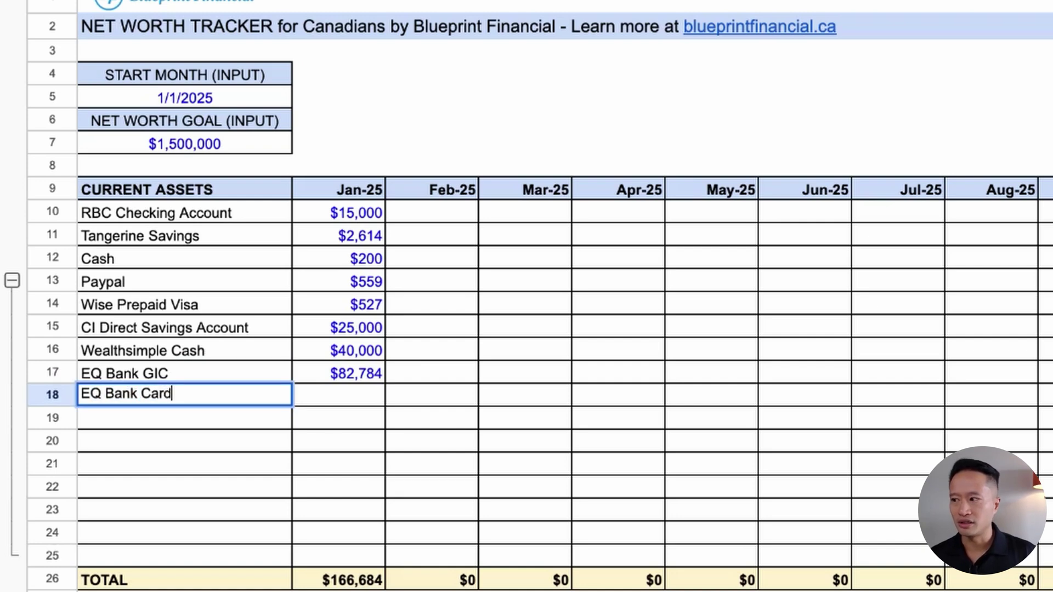
pyautogui.press('Tab')
pyautogui.write('1000')
pyautogui.press('Return')
pyautogui.write('E')
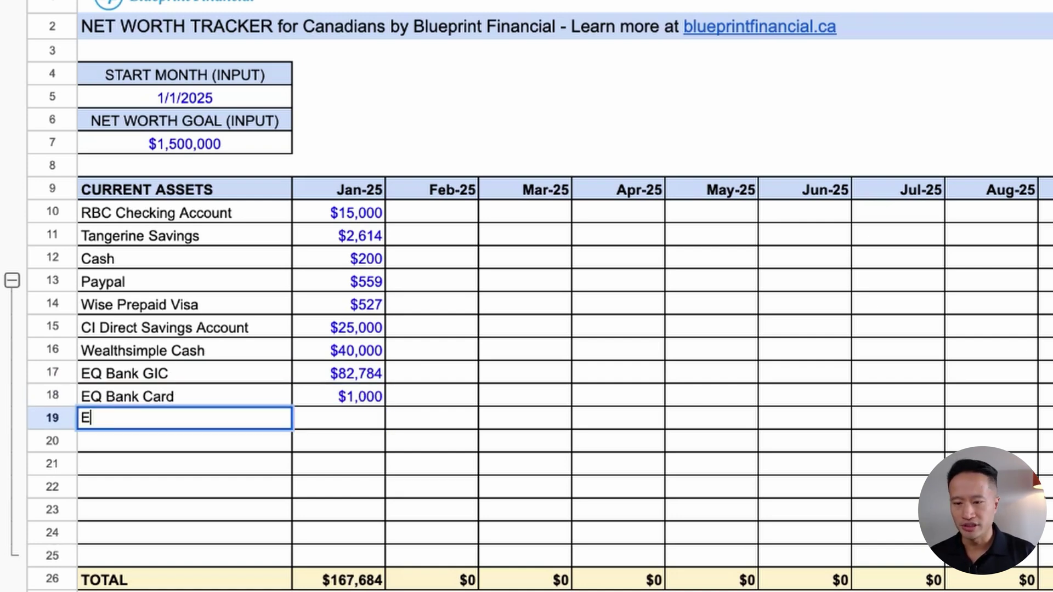
pyautogui.write('Q Bank Savings')
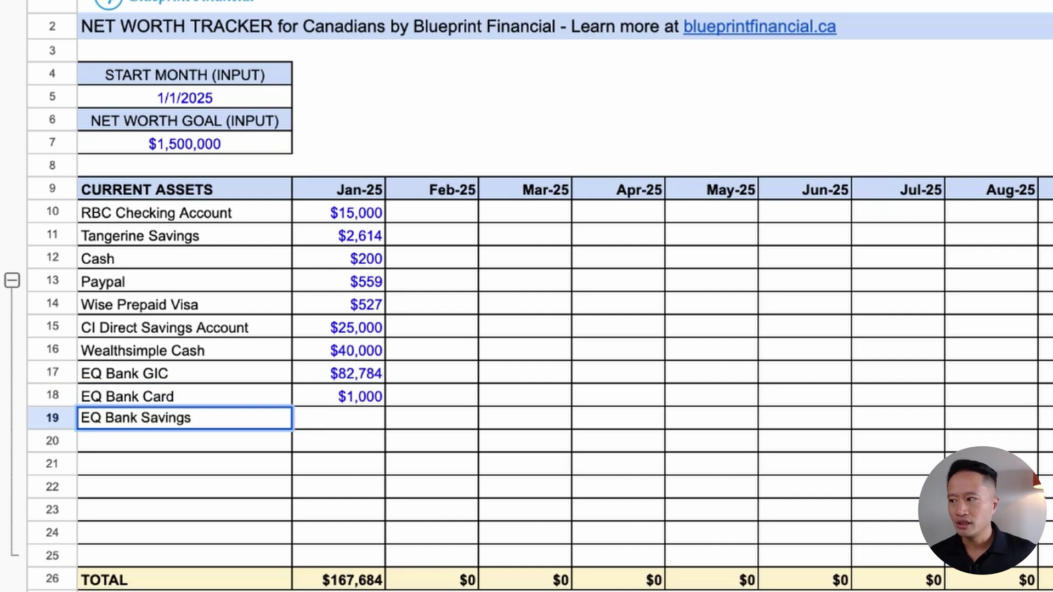
pyautogui.press('Tab')
pyautogui.write('0')
pyautogui.press('Return')
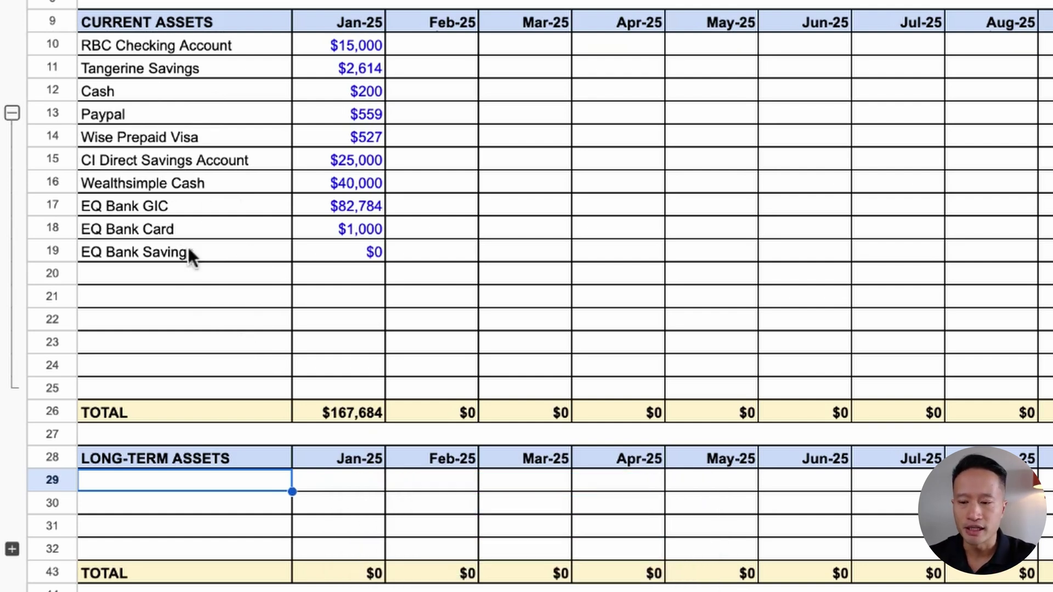
pyautogui.click(252, 499)
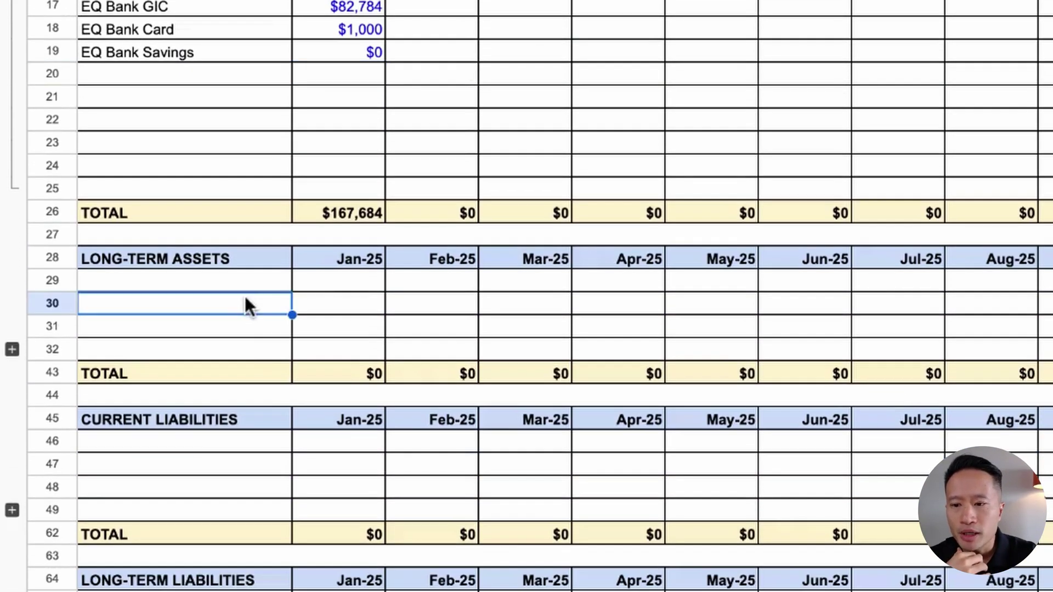
# Add long-term assets TD RESP at $10,184 and Wealthsimple TFSA at $160,253
pyautogui.scroll(2, 245, 295)
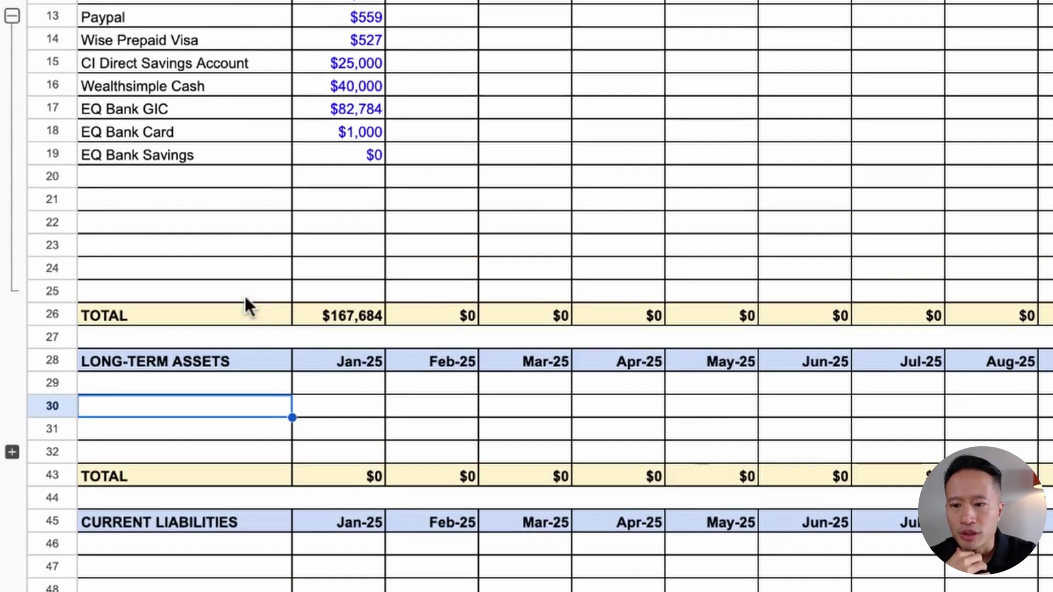
pyautogui.click(198, 386)
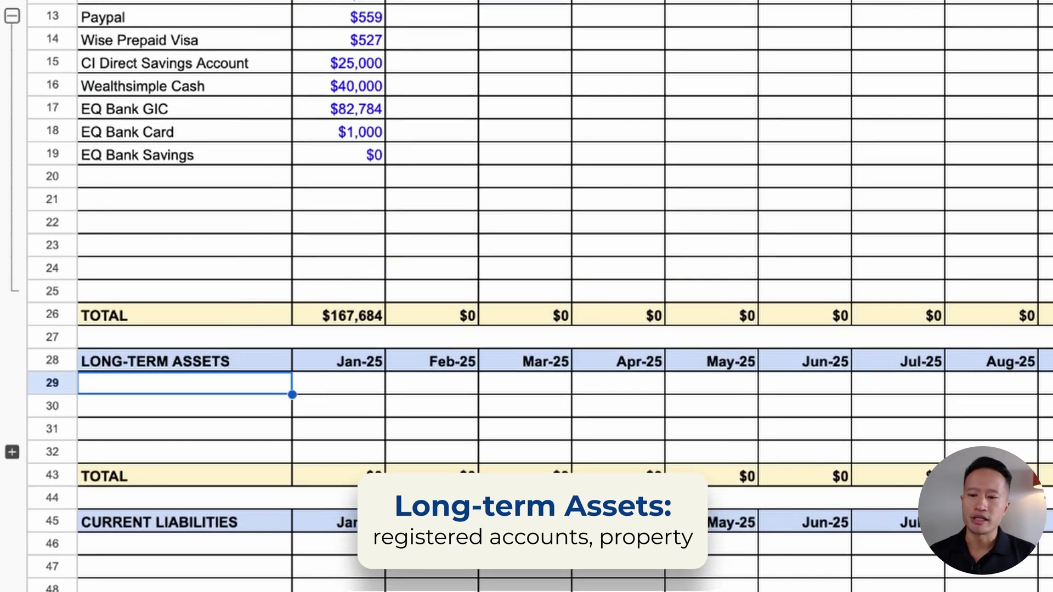
pyautogui.write('TD ')
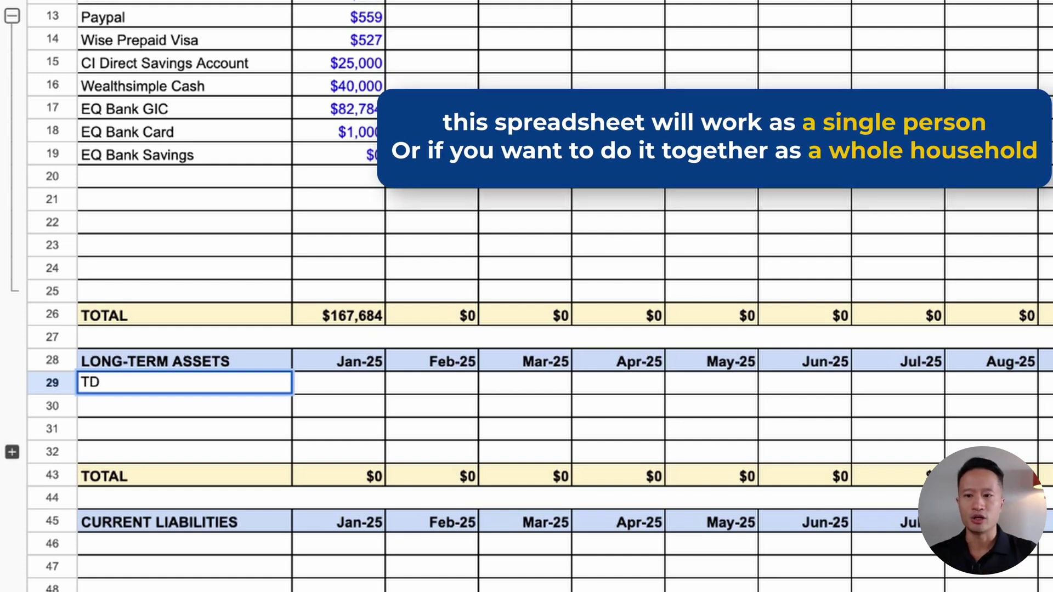
pyautogui.write('RES')
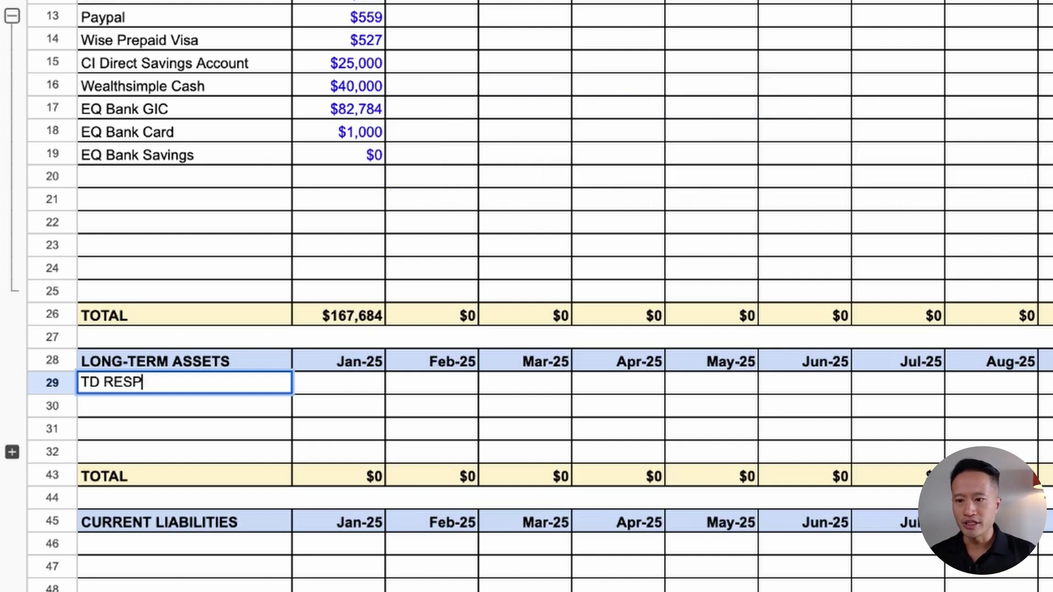
pyautogui.write('P')
pyautogui.press('Tab')
pyautogui.write('101845')
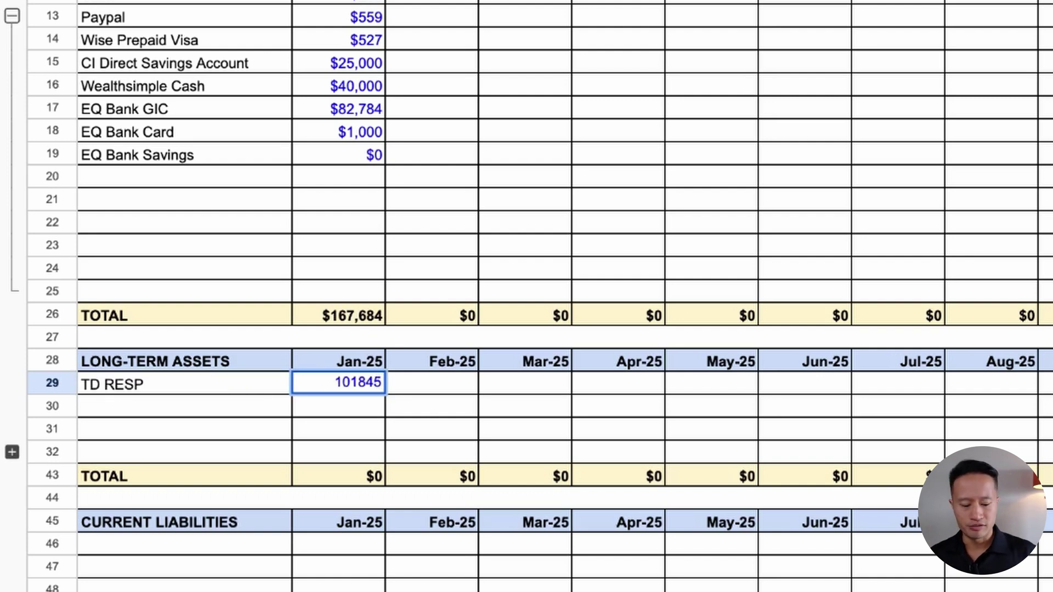
pyautogui.press('BackSpace')
pyautogui.press('Return')
pyautogui.write('Wea')
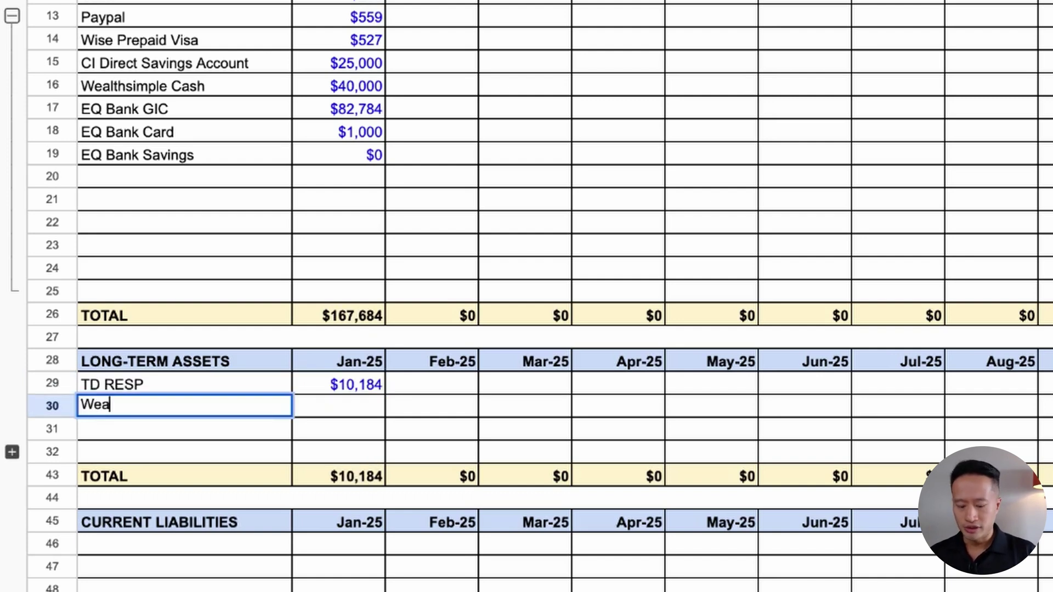
pyautogui.write('lths')
pyautogui.press('BackSpace')
pyautogui.write('thsimple')
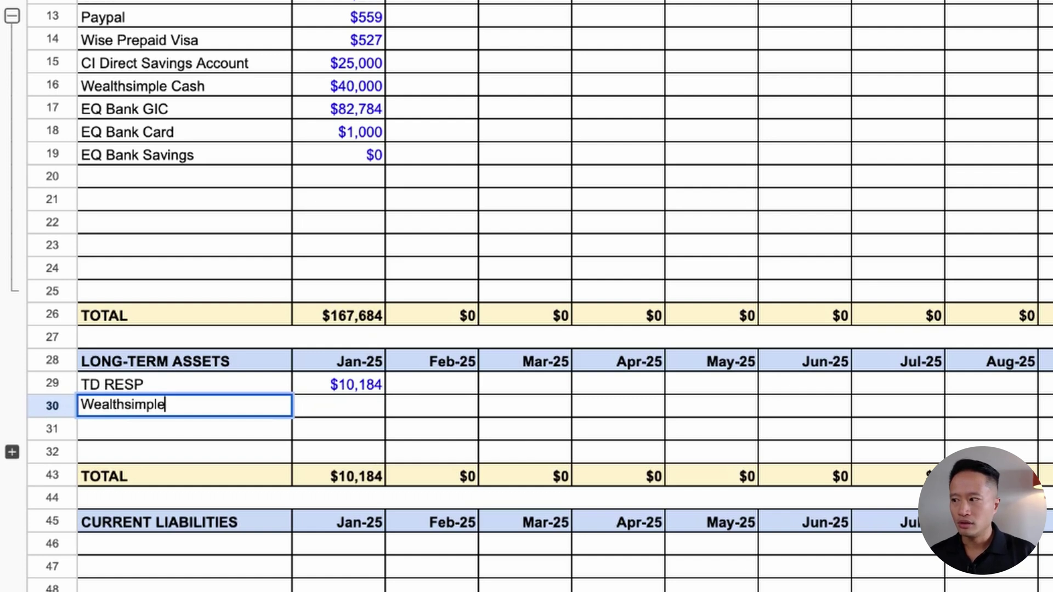
pyautogui.write(' TFSA')
pyautogui.press('Tab')
pyautogui.write('1')
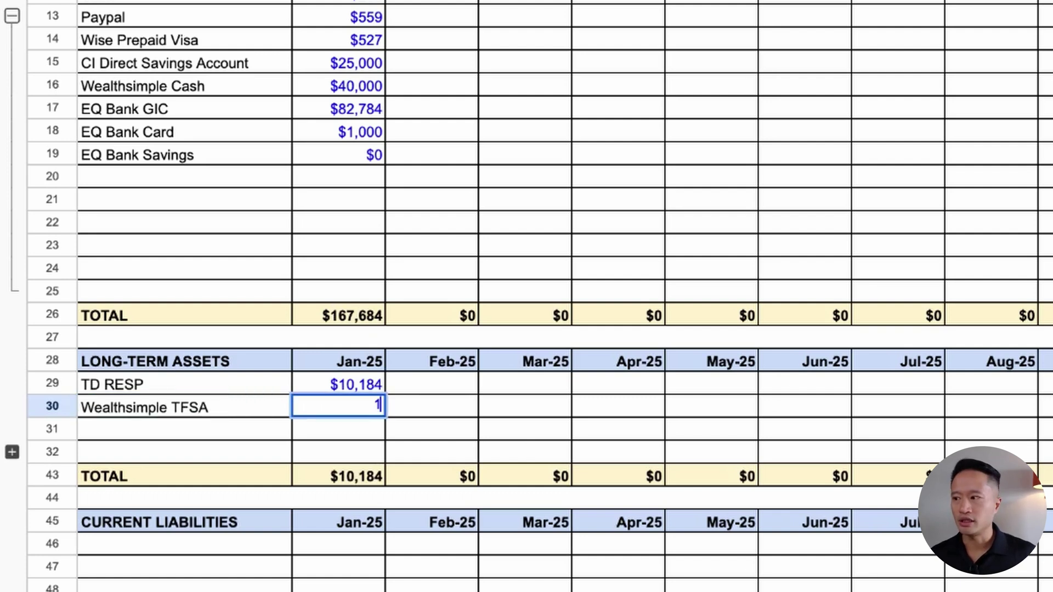
pyautogui.write('60253')
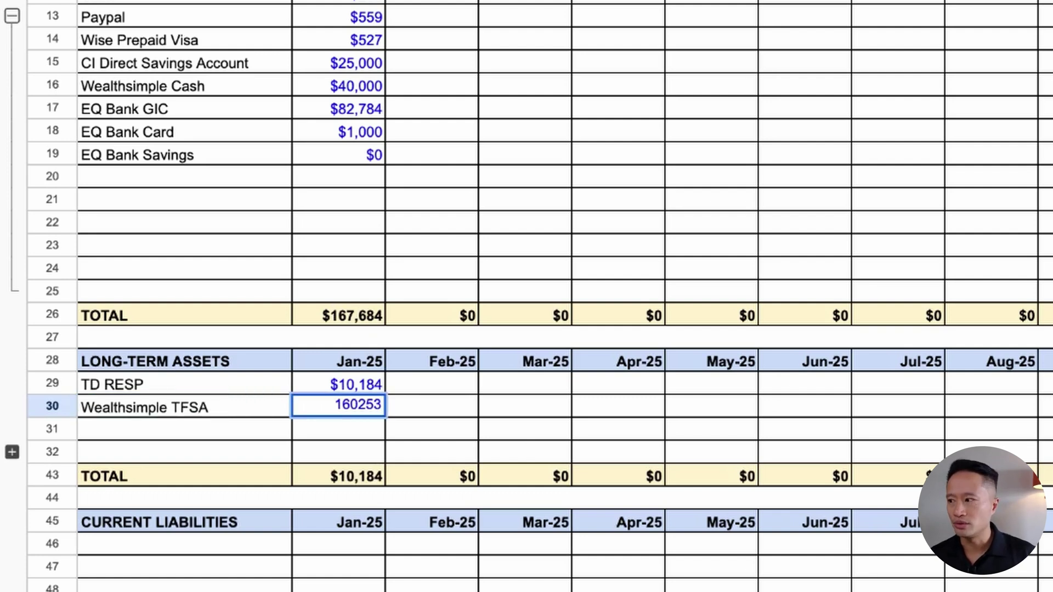
pyautogui.press('Return')
# Add Wealthsimple RRSP at $105,901 and Questrade LIRA at $234,791
pyautogui.write('Weathlthsimpel')
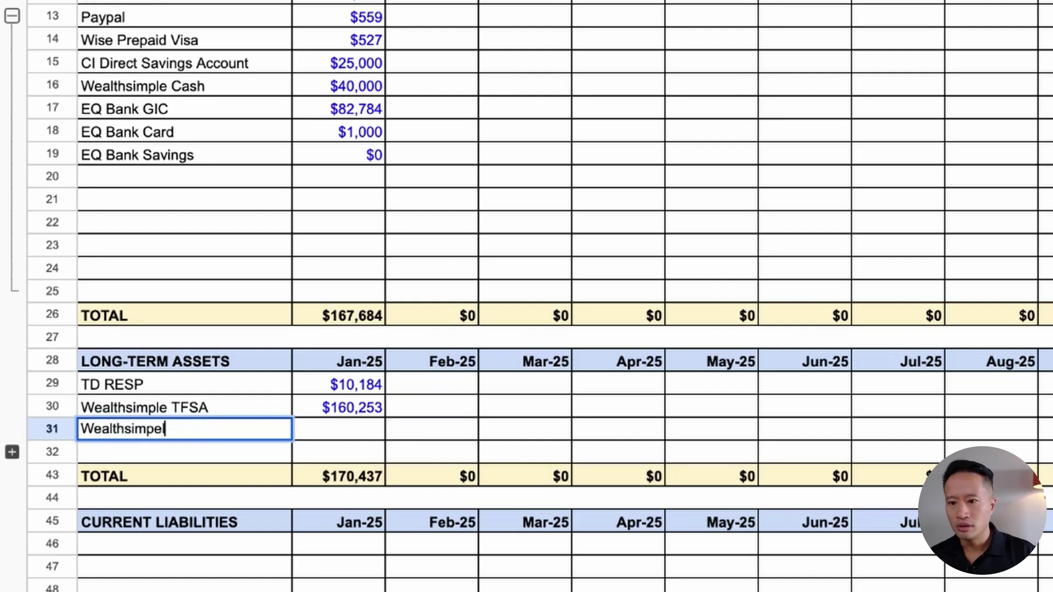
pyautogui.press('BackSpace')
pyautogui.press('BackSpace')
pyautogui.write('le RRSP')
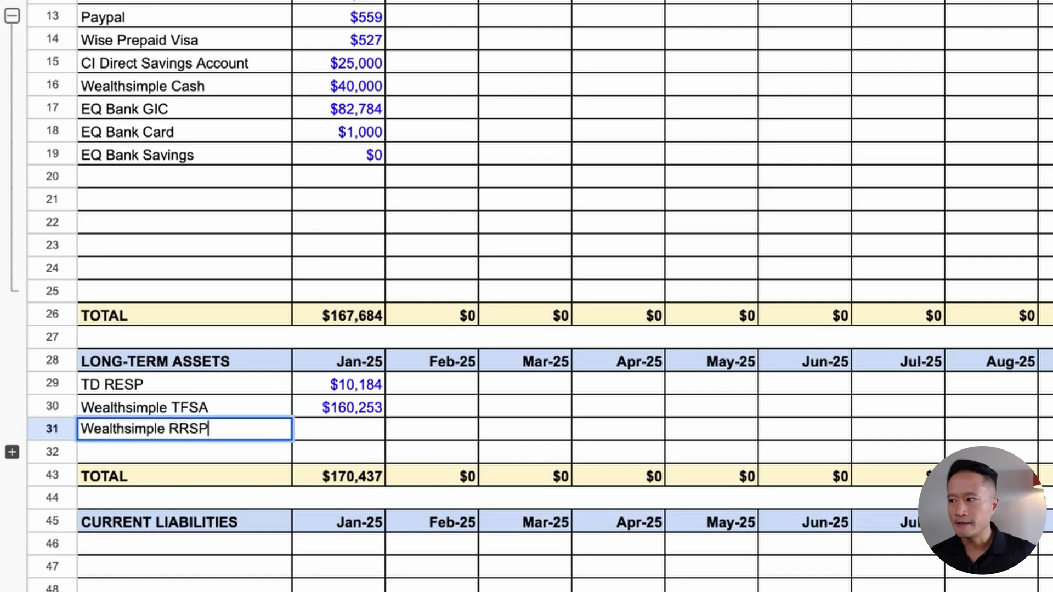
pyautogui.press('Tab')
pyautogui.write('105')
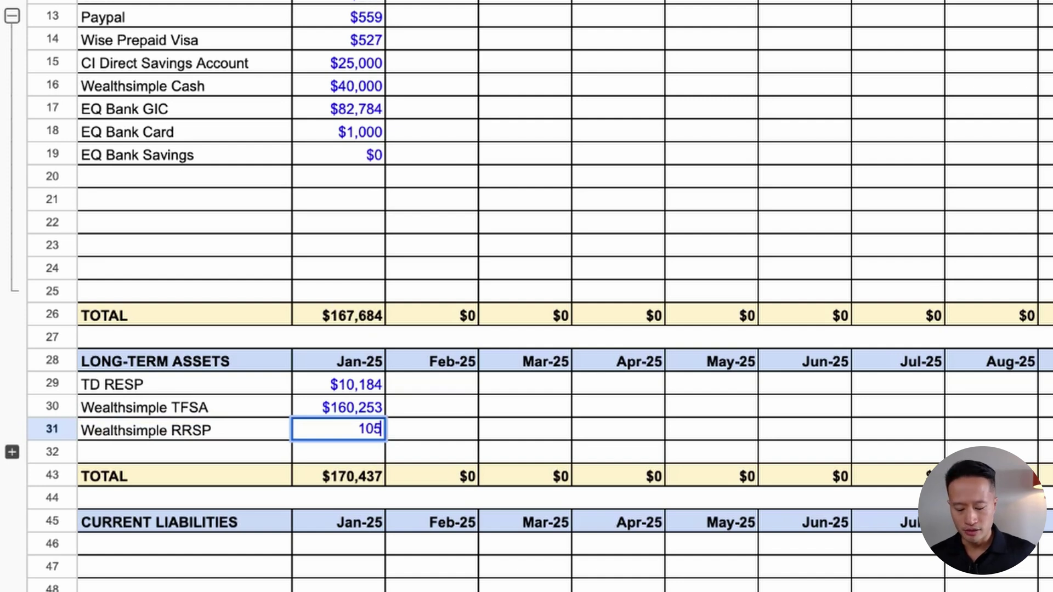
pyautogui.write(',901')
pyautogui.press('Return')
pyautogui.write('Qe')
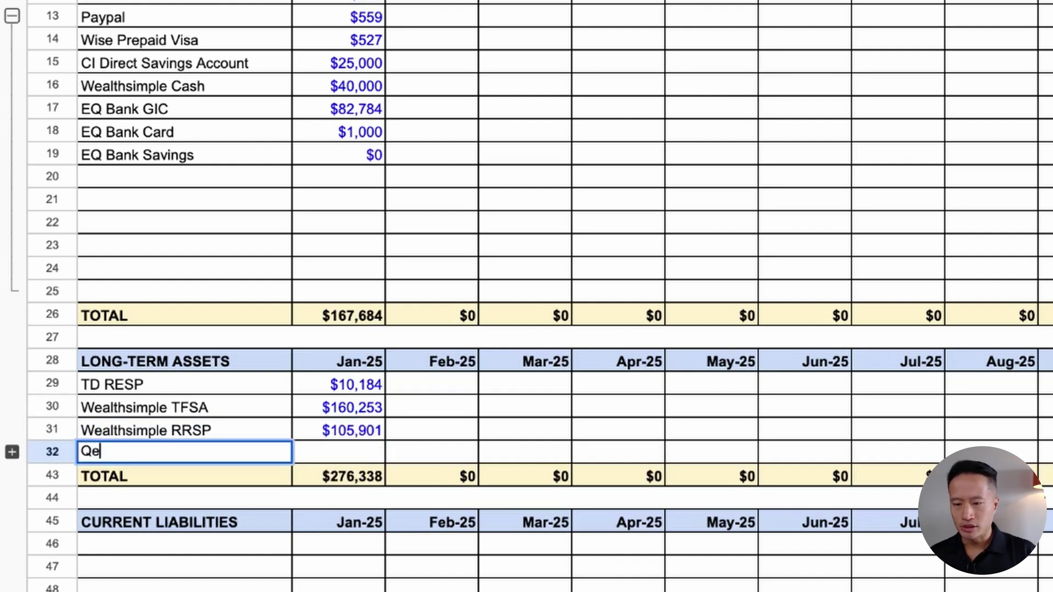
pyautogui.press('BackSpace')
pyautogui.write('uestrade LIRA')
pyautogui.press('Tab')
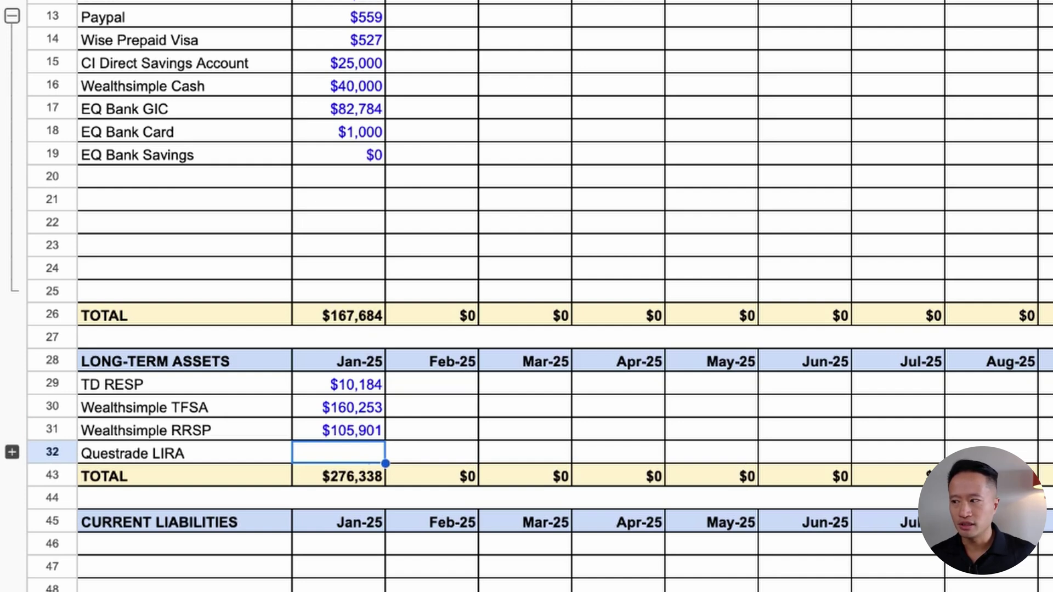
pyautogui.write('234791')
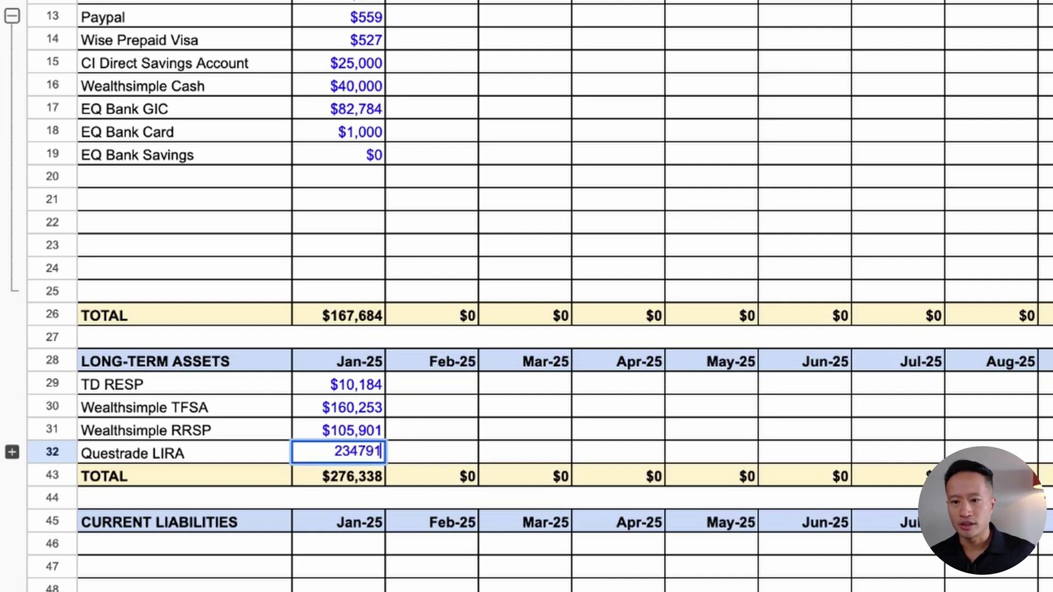
pyautogui.press('Return')
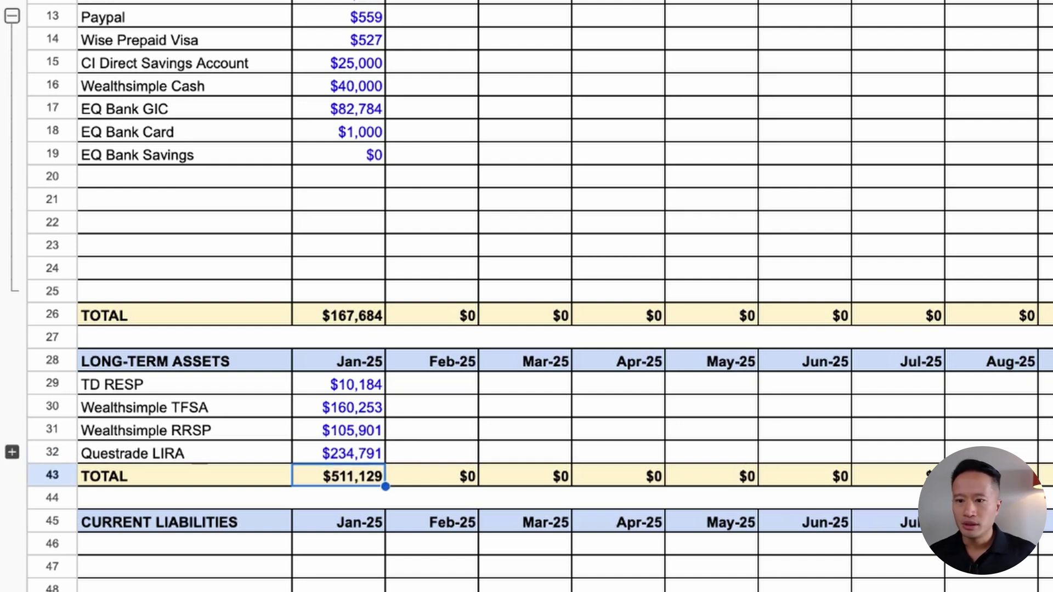
# Expand the hidden long-term rows and add EQ Bank FHSA $8,014 and House $400,000 in rows 33–34
pyautogui.click(12, 453)
pyautogui.scroll(-3, 199, 428)
pyautogui.click(198, 433)
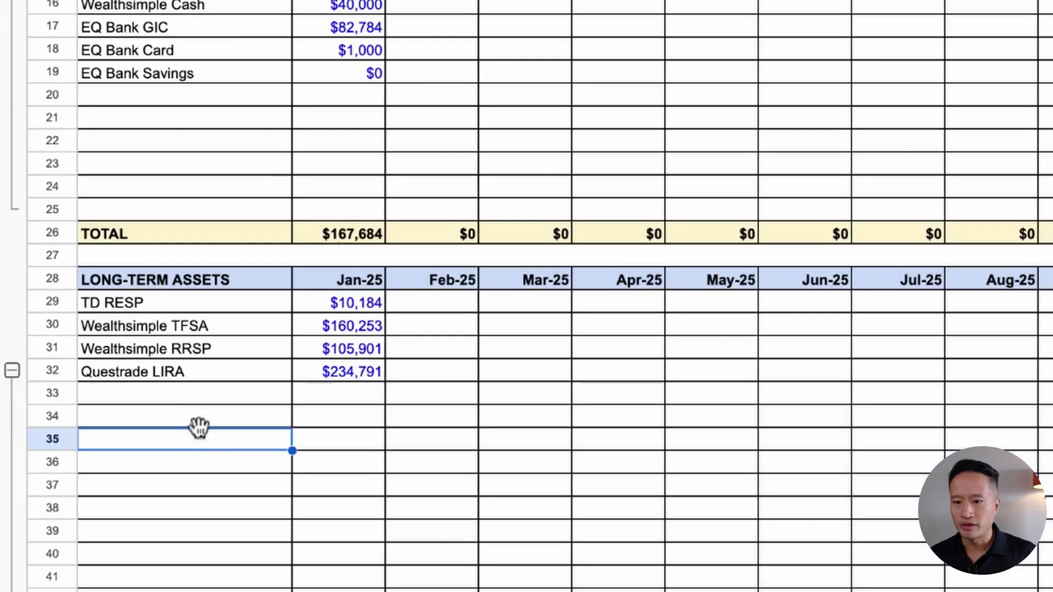
pyautogui.click(189, 391)
pyautogui.write('EQ')
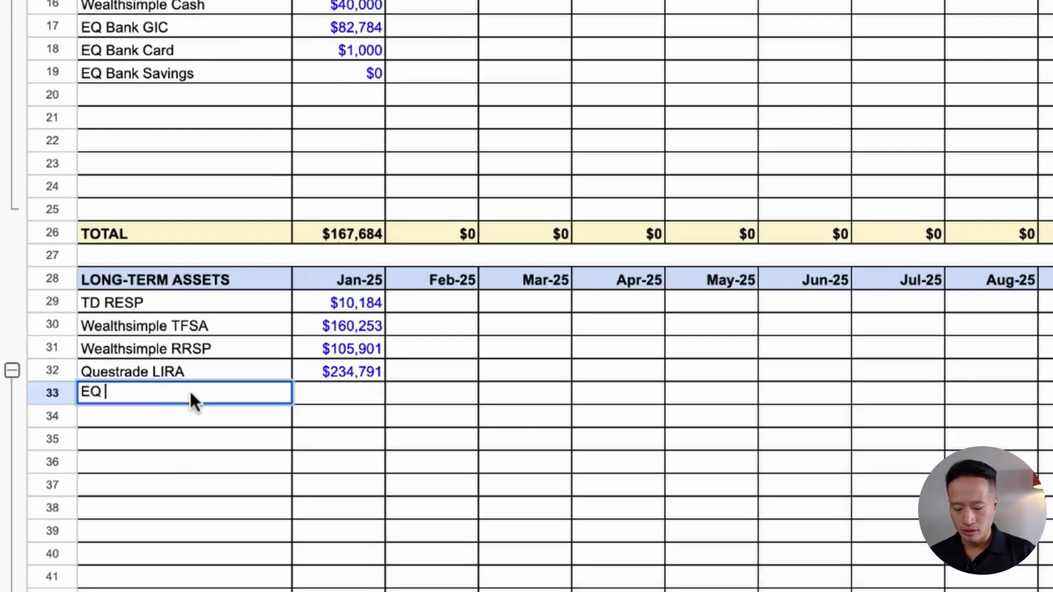
pyautogui.write(' Bank FHSA')
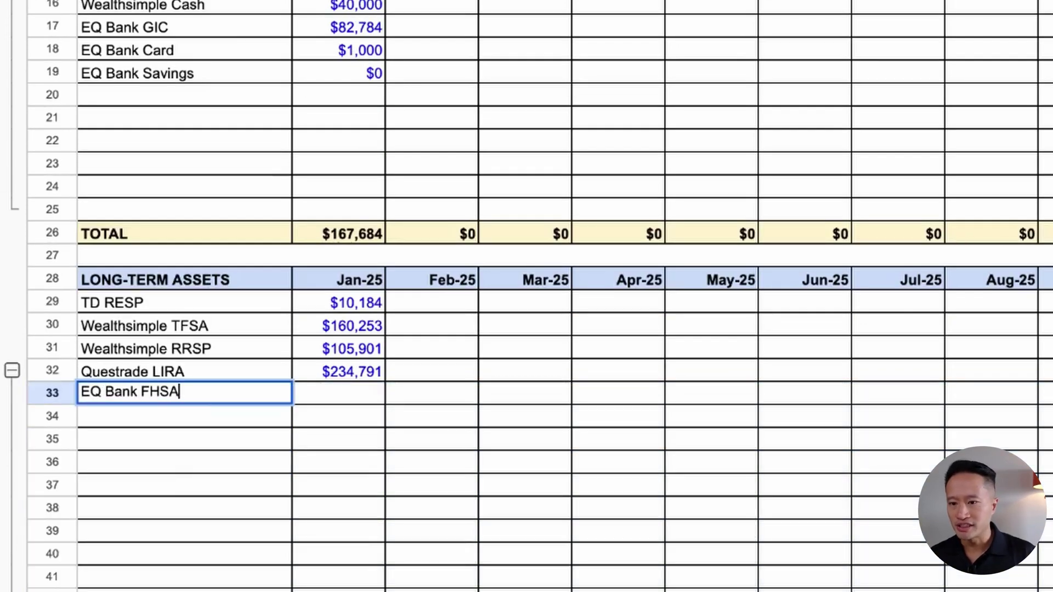
pyautogui.press('Tab')
pyautogui.write('8,014')
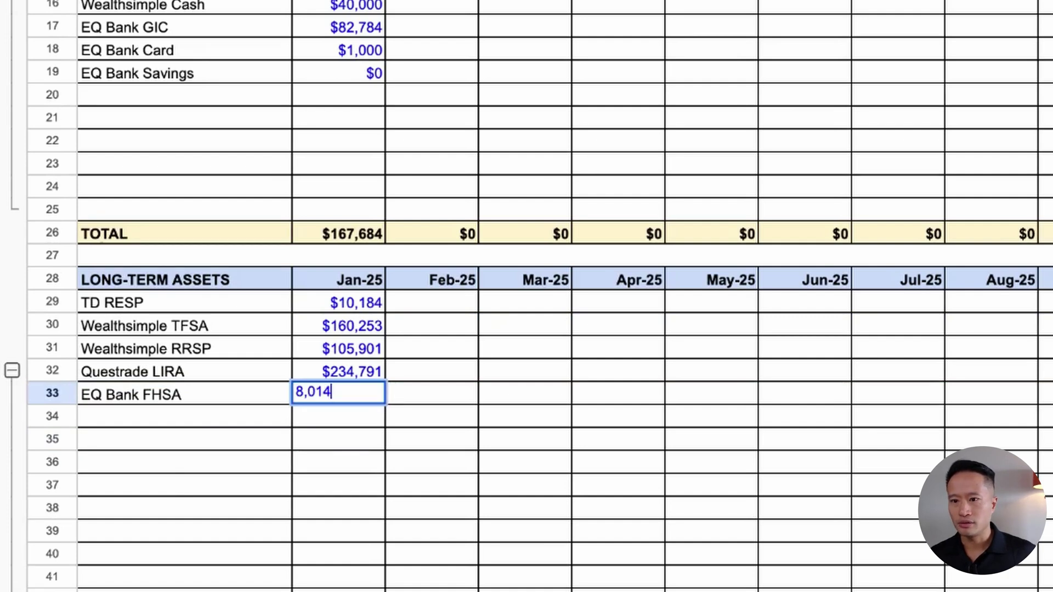
pyautogui.press('Return')
pyautogui.click(185, 416)
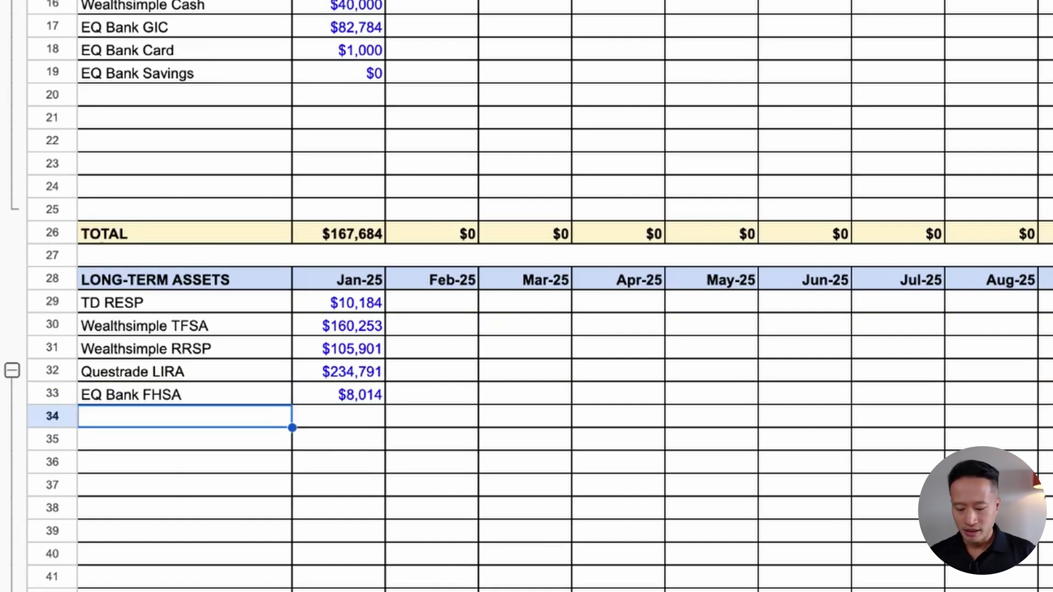
pyautogui.write('House')
pyautogui.press('Tab')
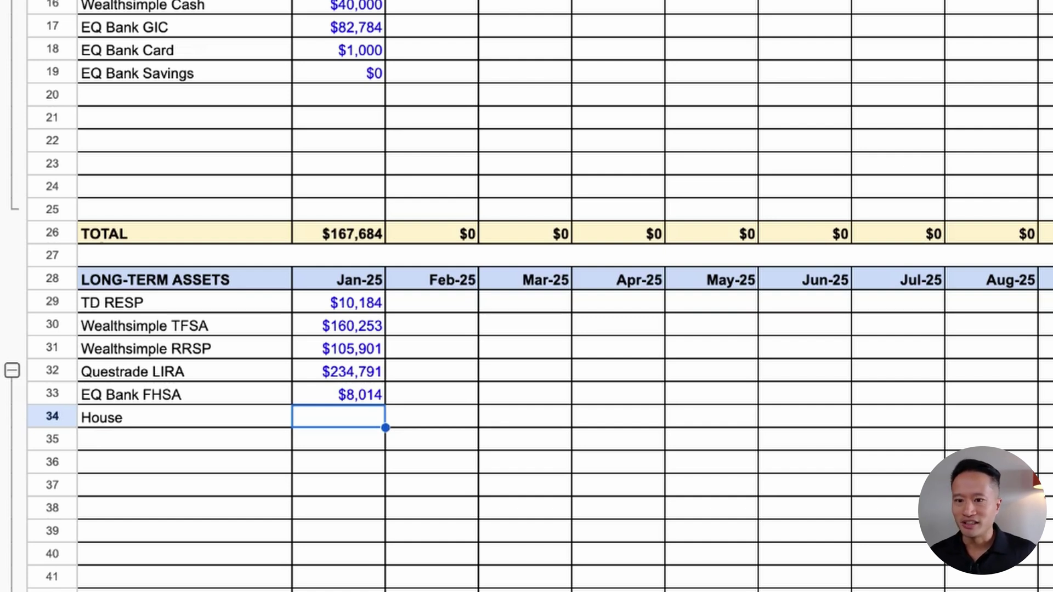
pyautogui.write('400000')
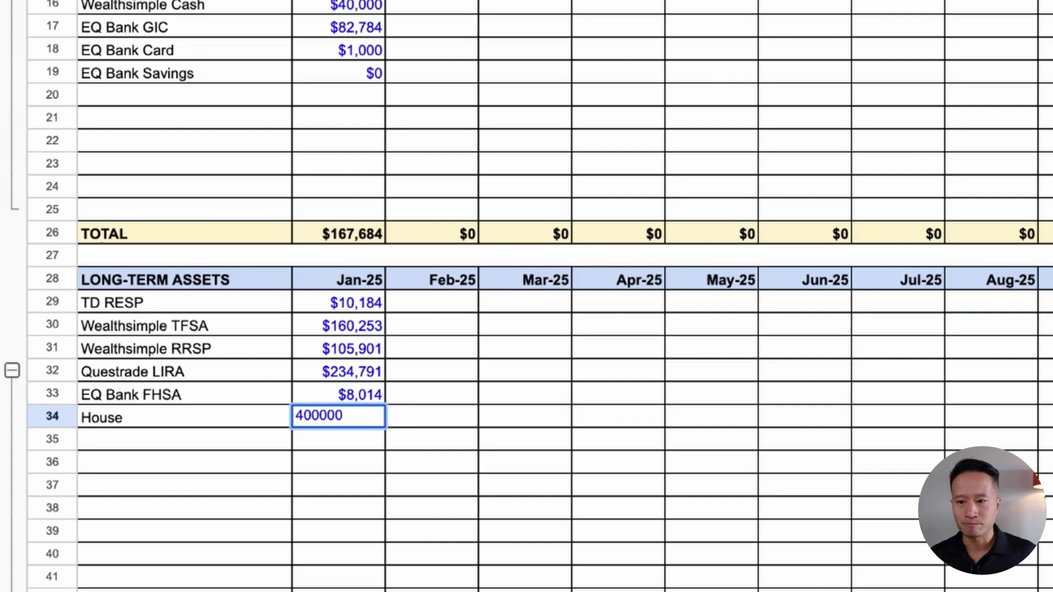
pyautogui.press('Return')
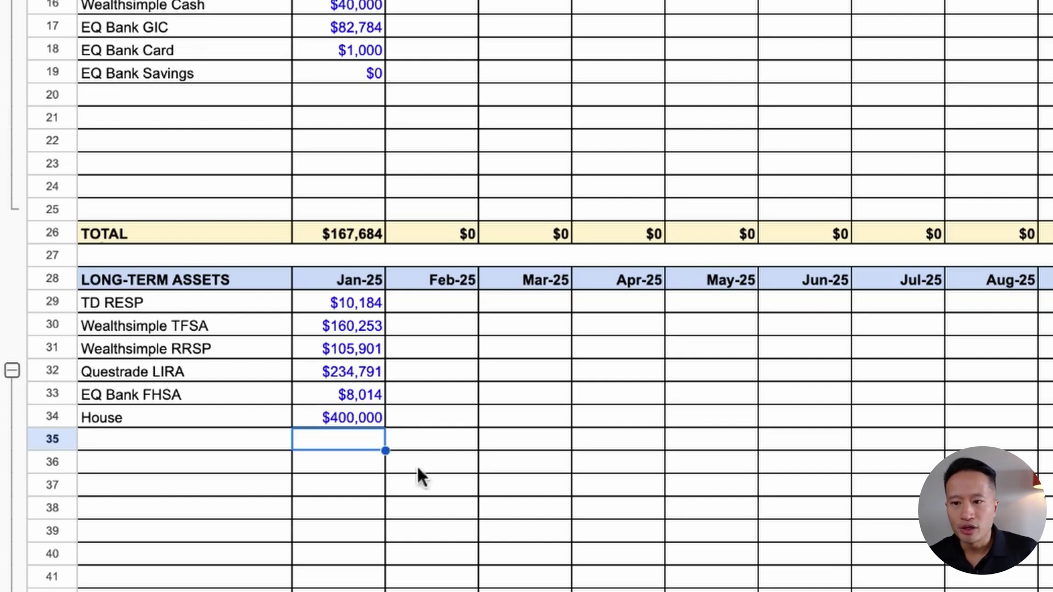
pyautogui.scroll(5, 389, 306)
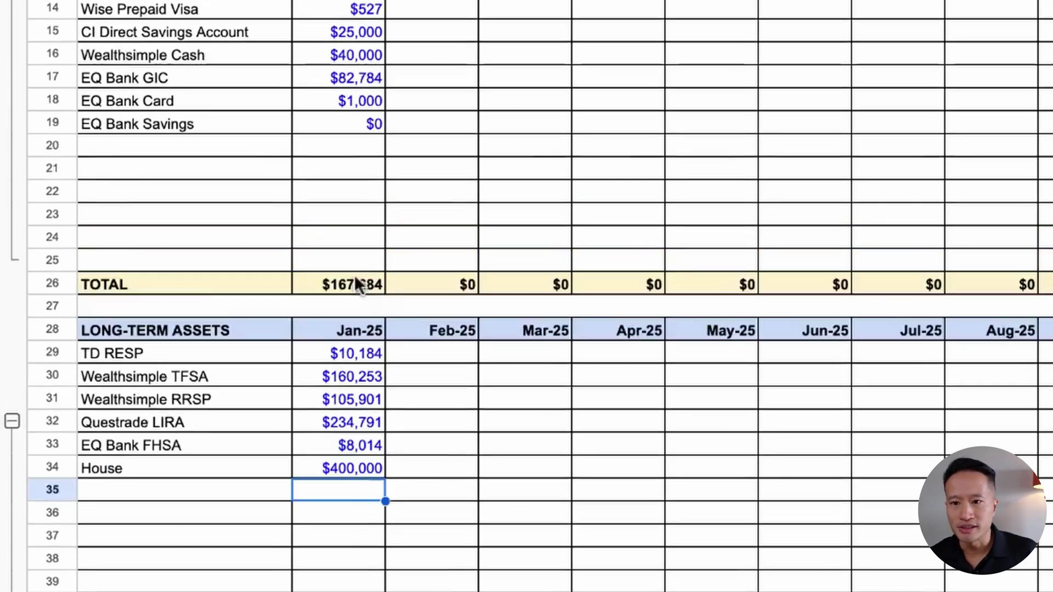
pyautogui.doubleClick(347, 360)
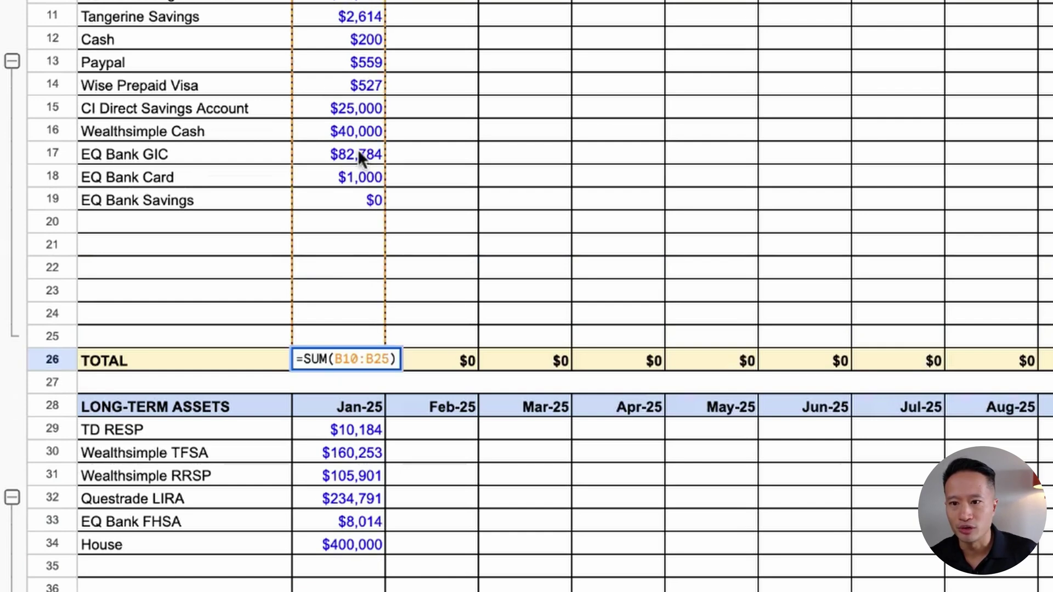
pyautogui.click(362, 219)
pyautogui.scroll(-10, 402, 259)
pyautogui.click(348, 258)
pyautogui.doubleClick(348, 259)
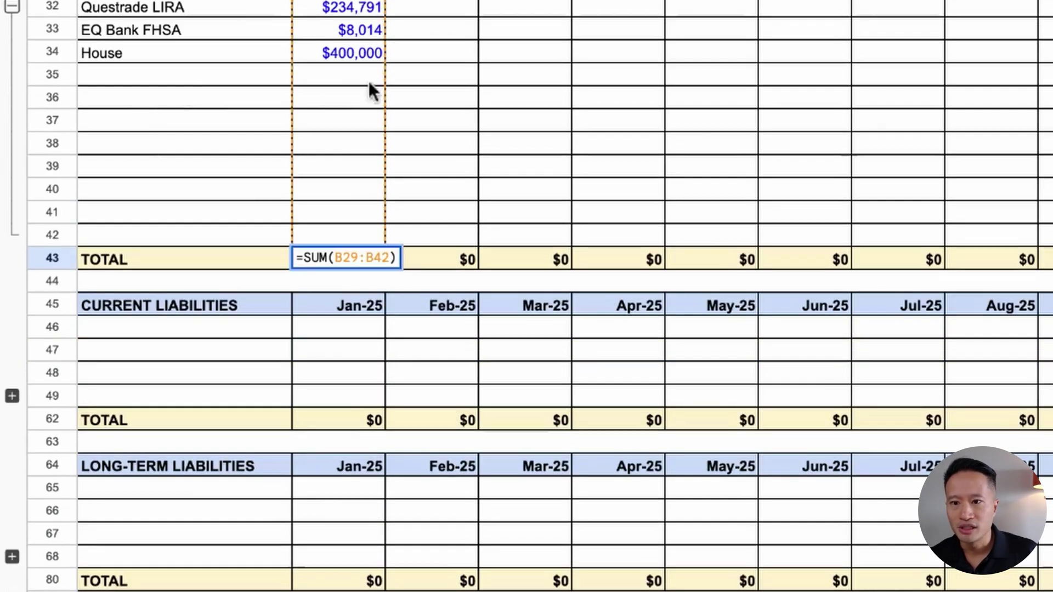
pyautogui.click(366, 121)
pyautogui.scroll(3, 363, 104)
pyautogui.click(363, 323)
pyautogui.scroll(5, 448, 282)
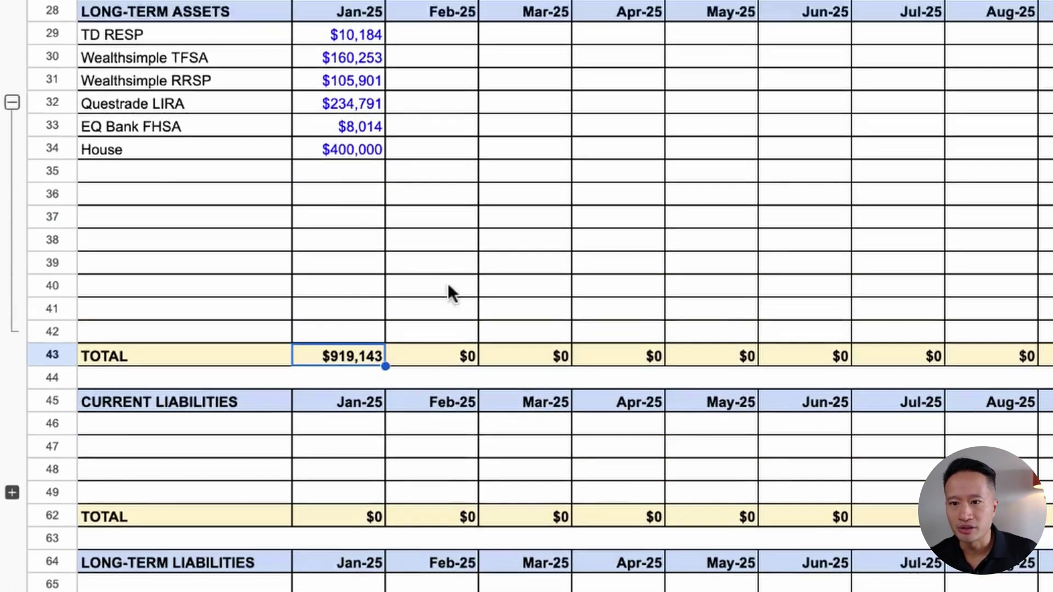
pyautogui.scroll(10, 377, 80)
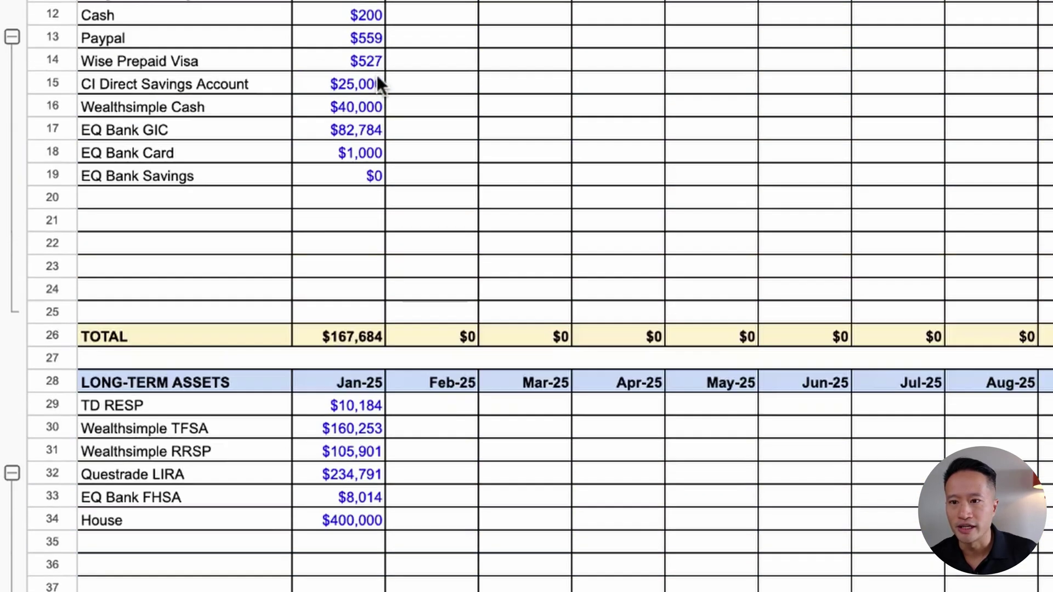
pyautogui.scroll(-15, 378, 87)
pyautogui.scroll(2, 273, 231)
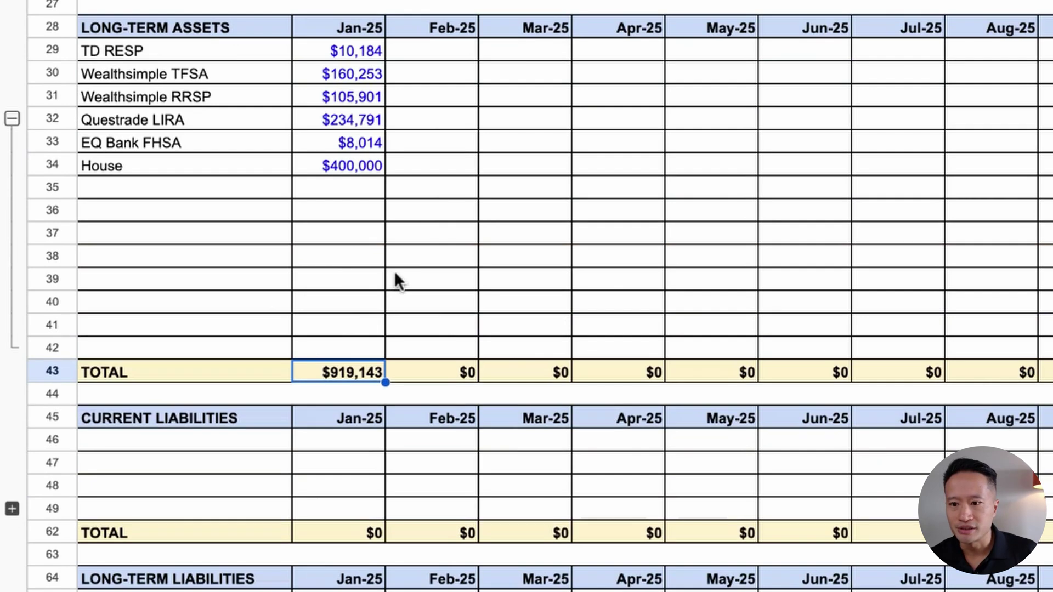
pyautogui.click(407, 296)
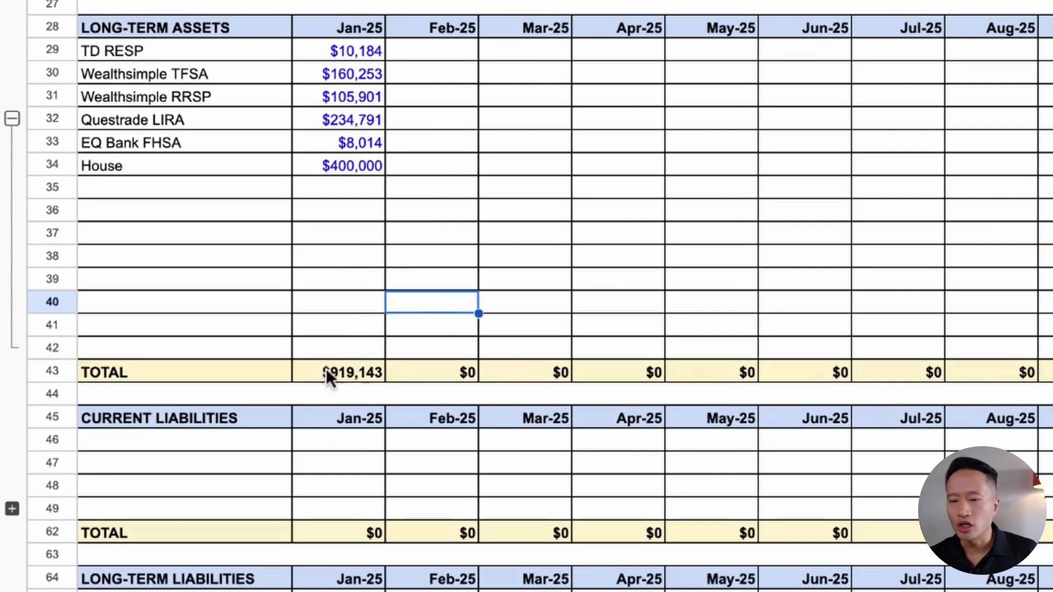
pyautogui.click(260, 437)
pyautogui.scroll(-1, 387, 331)
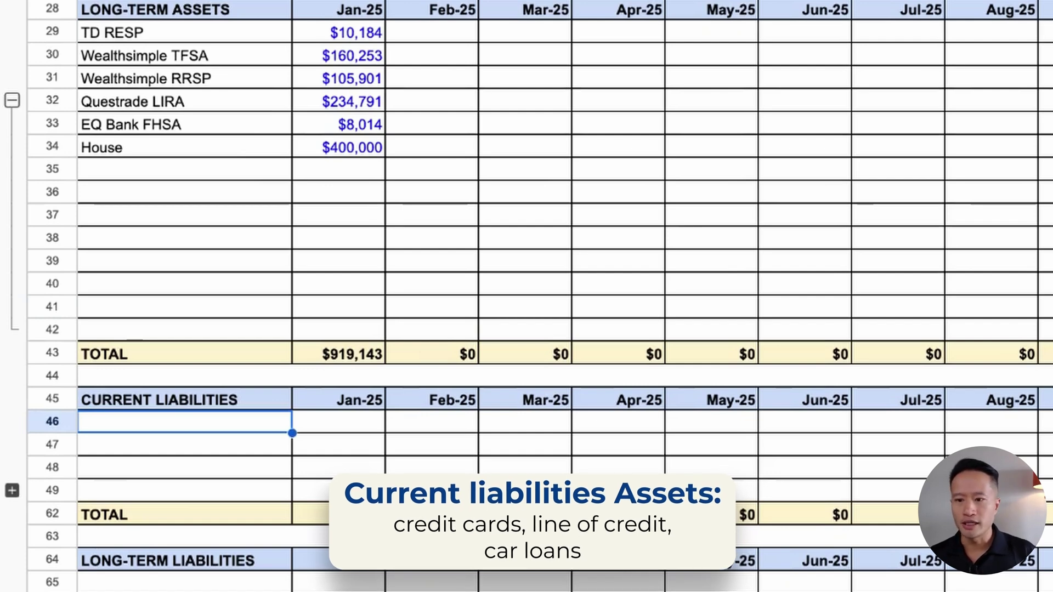
# Add Credit Card Scotiabank $6,000, Credit Card BMO $8,000 and Car Loan $15,000 for Jan-25
pyautogui.write('Cred')
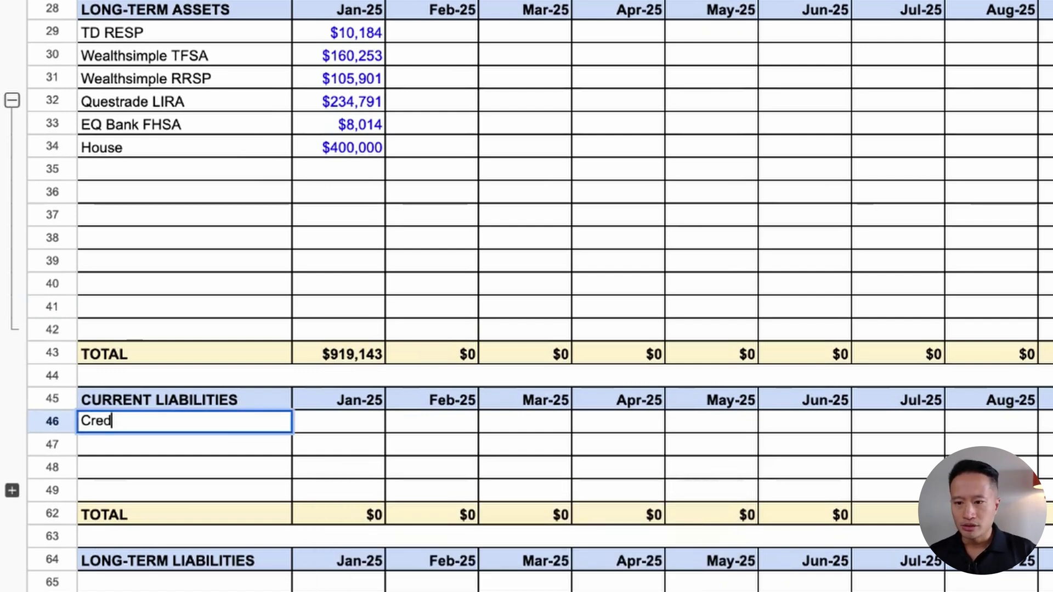
pyautogui.write('it Card Scotiabank')
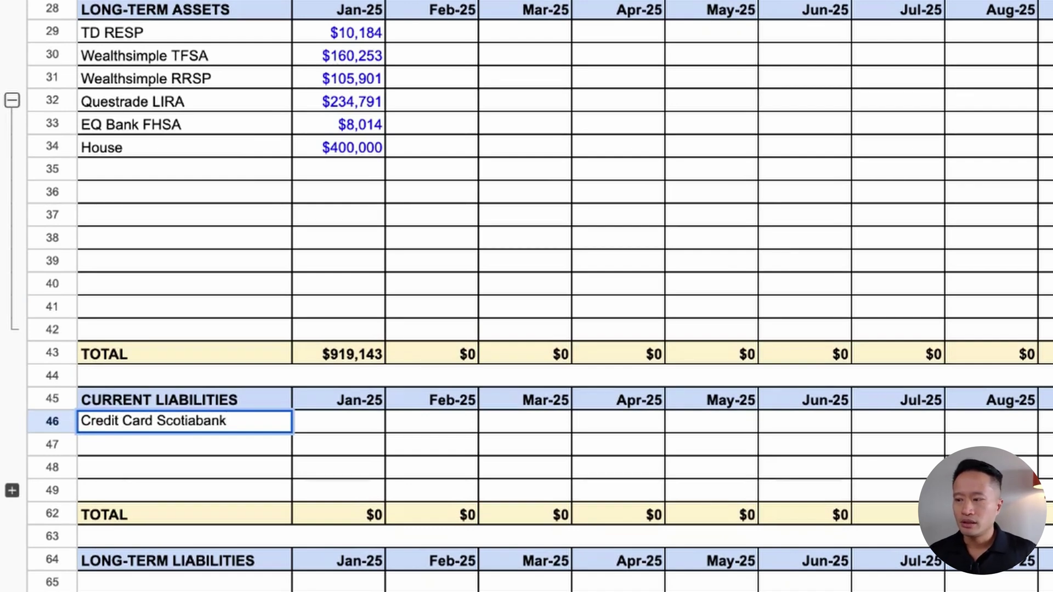
pyautogui.press('Tab')
pyautogui.write('6000')
pyautogui.press('Return')
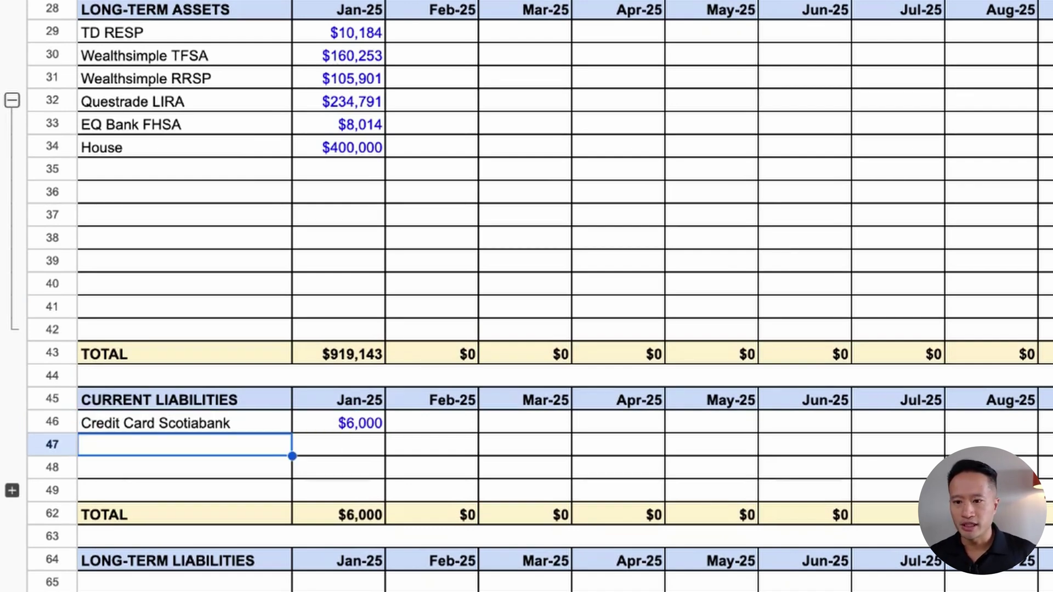
pyautogui.write('Credit Ca')
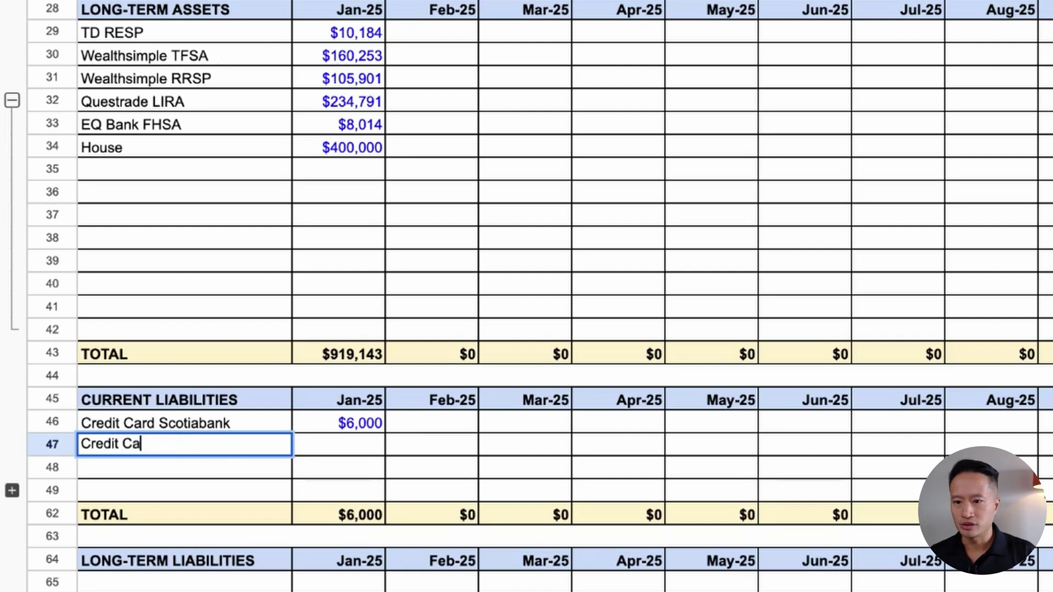
pyautogui.write('rd BMO')
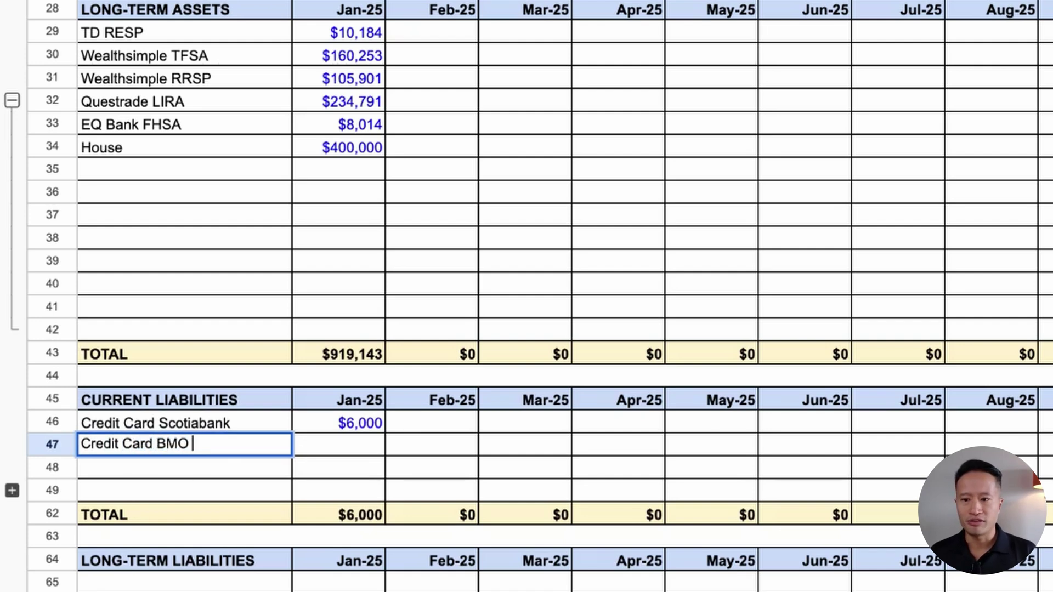
pyautogui.click(339, 445)
pyautogui.write('8000')
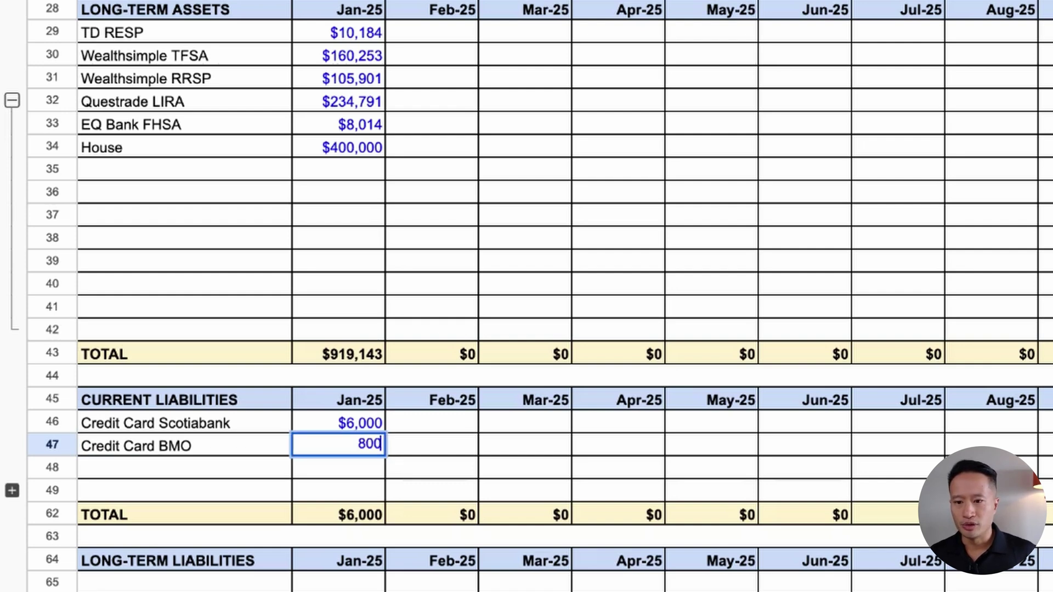
pyautogui.press('Return')
pyautogui.write('Car Loan')
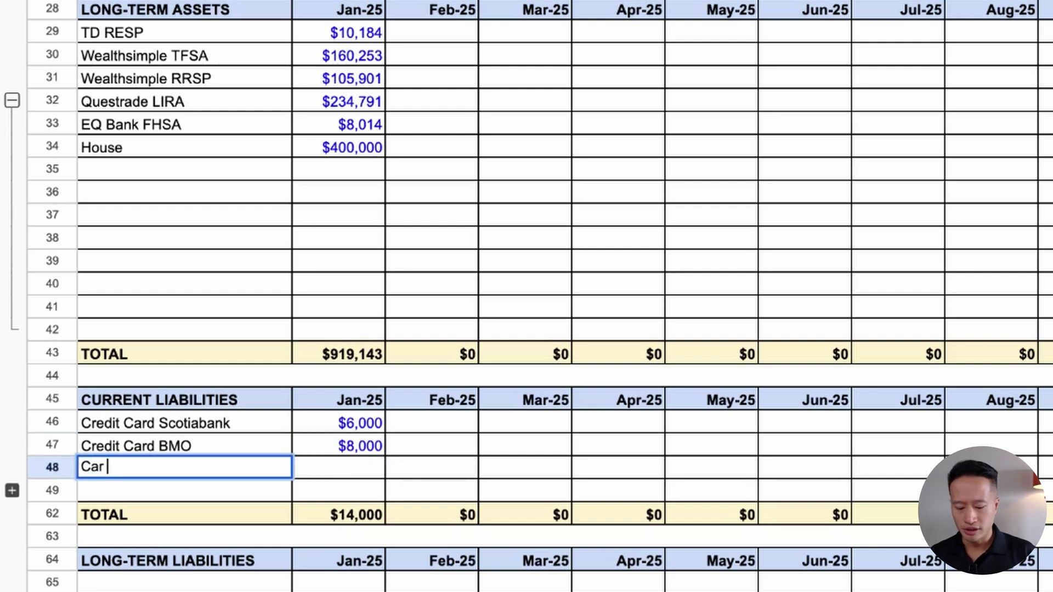
pyautogui.click(339, 467)
pyautogui.write('15000')
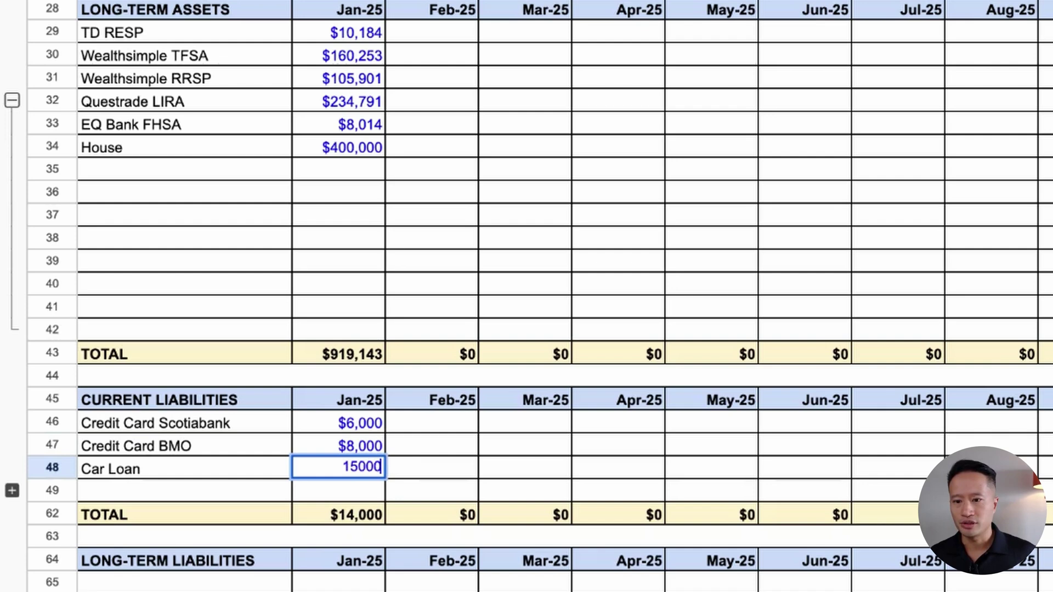
pyautogui.press('Return')
# Add Line of Credit at 5000 and check the $34,000 Jan-25 liabilities total
pyautogui.click(184, 491)
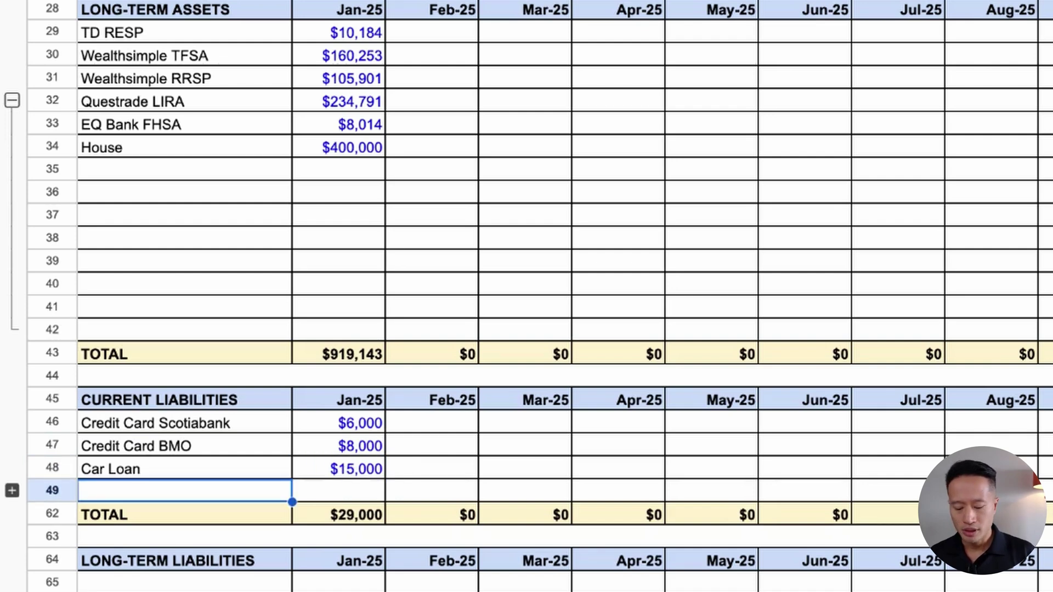
pyautogui.write('Line of Credit')
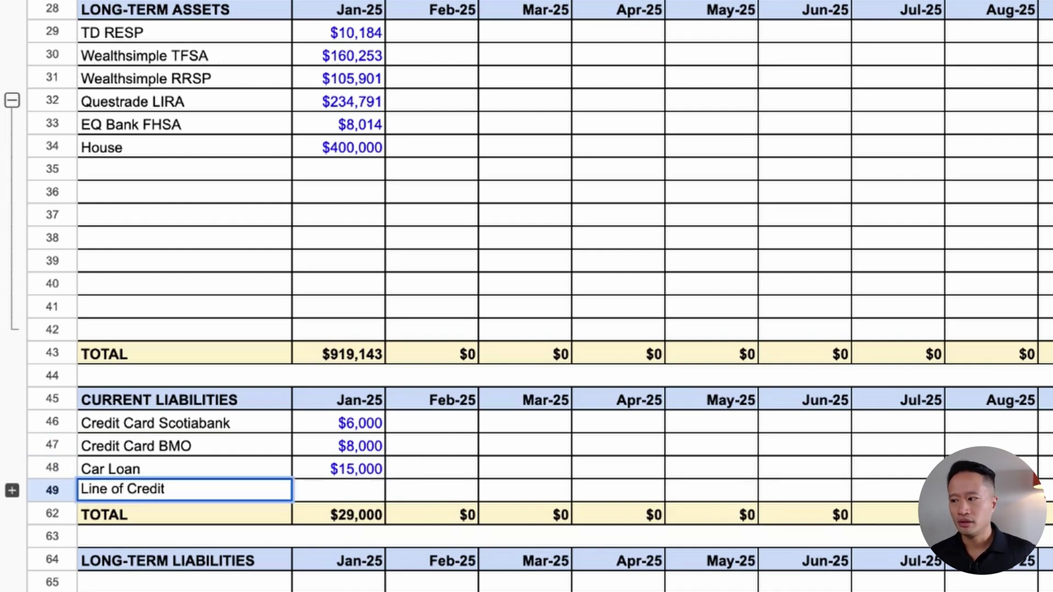
pyautogui.press('Tab')
pyautogui.write('5000')
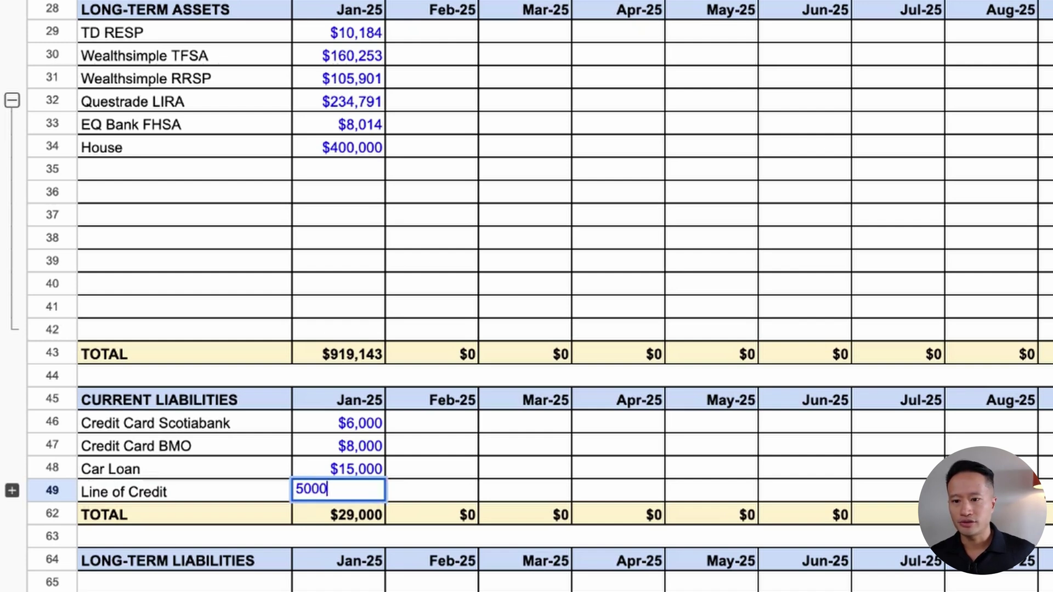
pyautogui.press('Return')
pyautogui.scroll(-3, 291, 170)
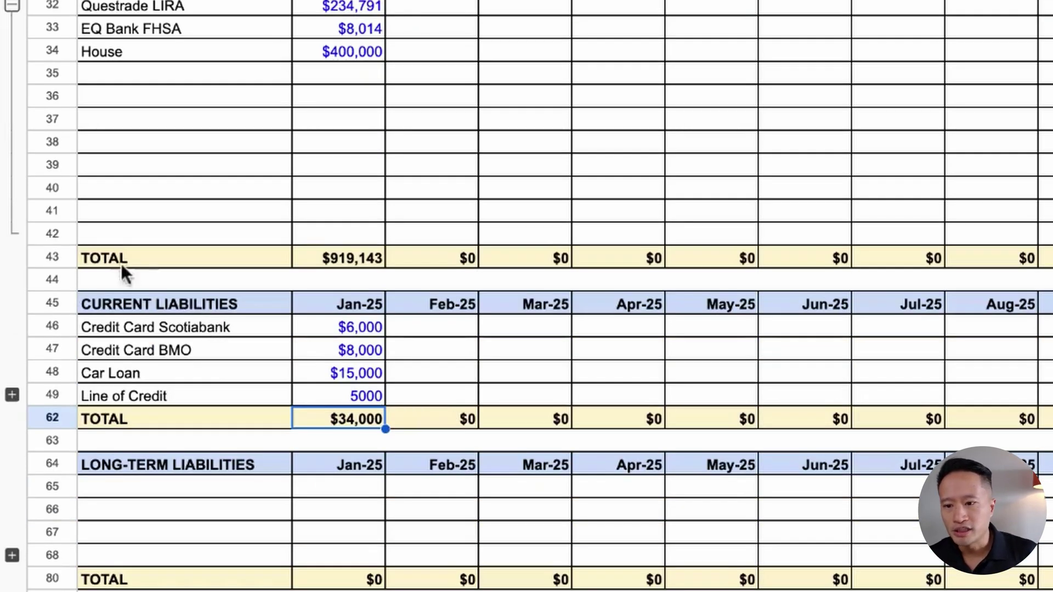
pyautogui.click(12, 395)
pyautogui.click(11, 393)
pyautogui.click(149, 419)
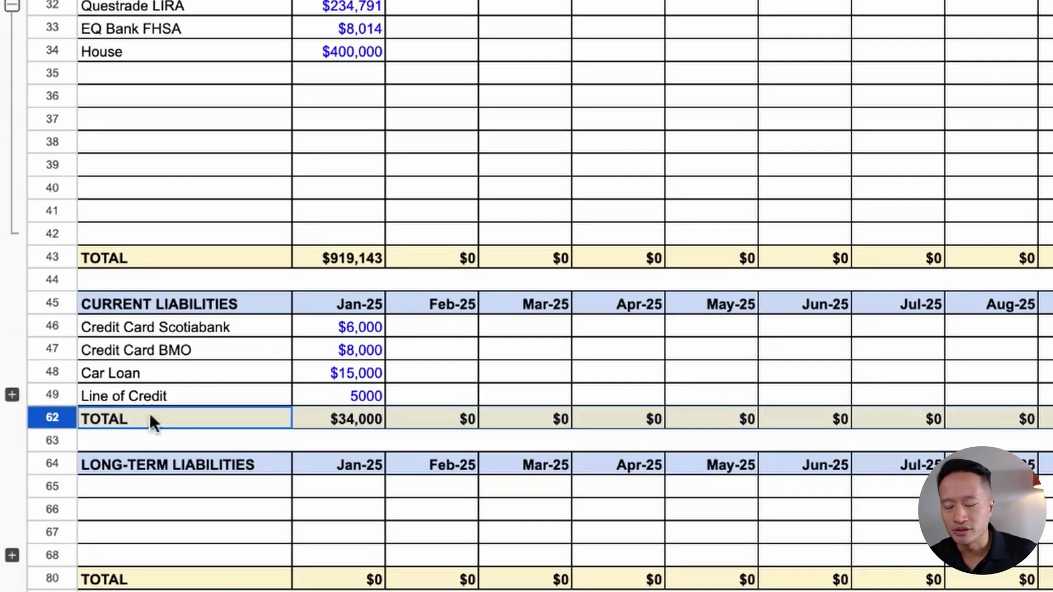
pyautogui.click(391, 401)
pyautogui.click(358, 417)
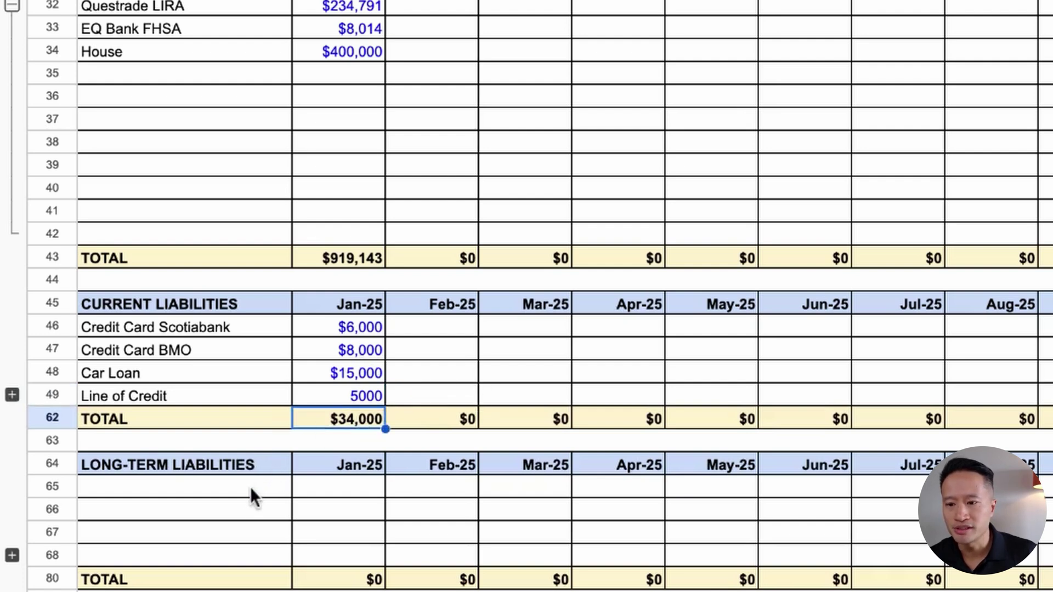
pyautogui.click(453, 420)
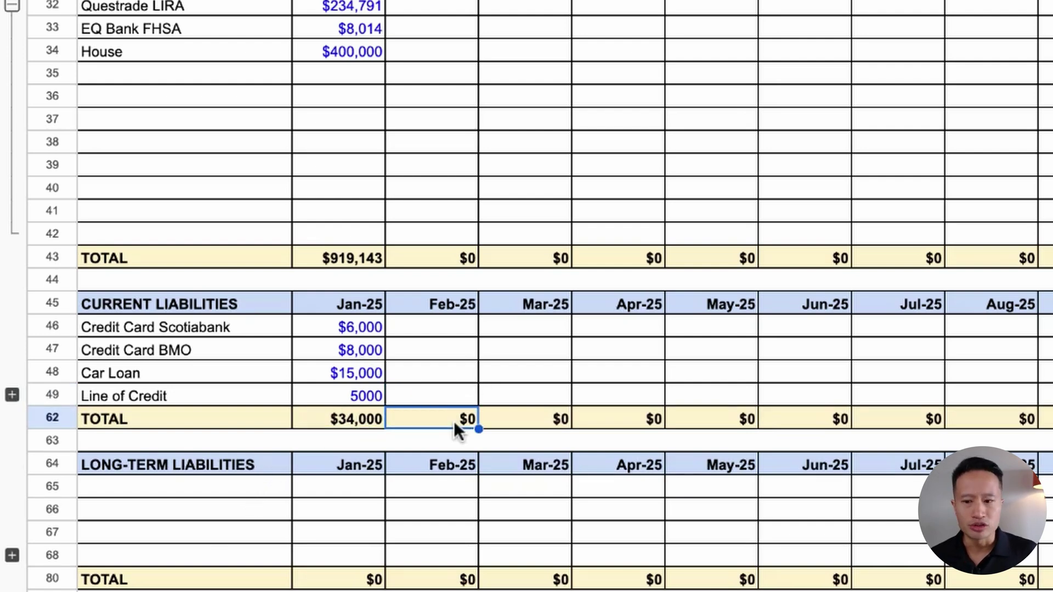
# Enter Student Loans 25000 and Mortgage 300000 in rows 65–66, correcting the mistyped 30000
pyautogui.click(232, 488)
pyautogui.write('Student Loans')
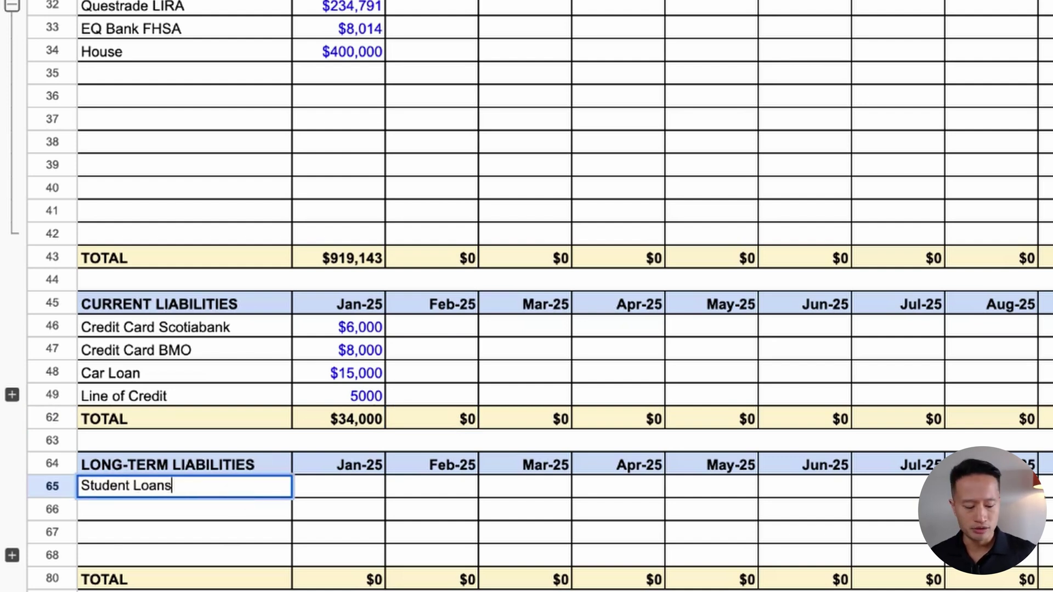
pyautogui.press('Tab')
pyautogui.write('25000')
pyautogui.press('Return')
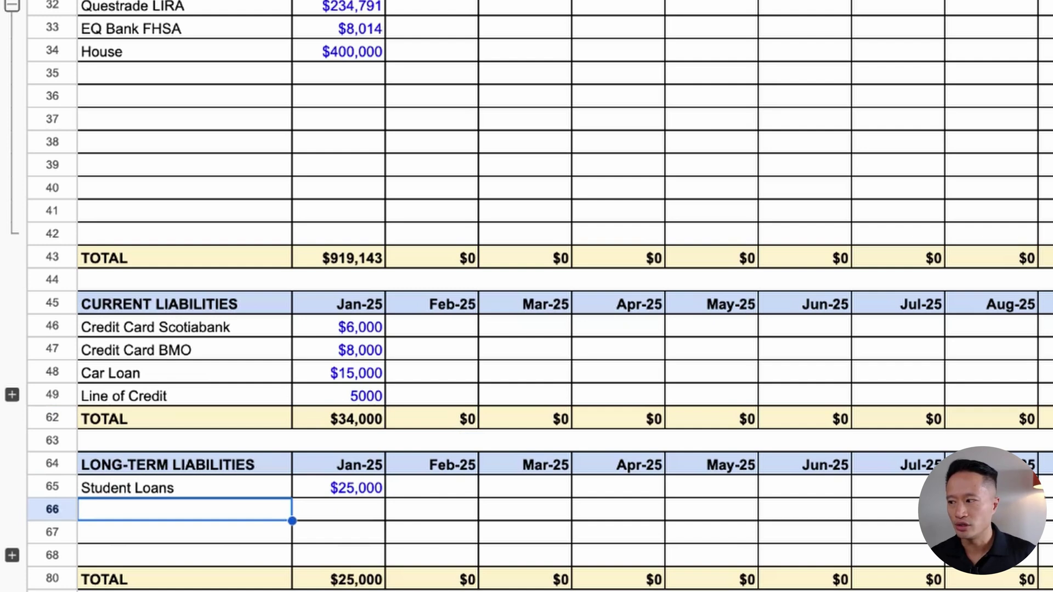
pyautogui.write('Mortgage')
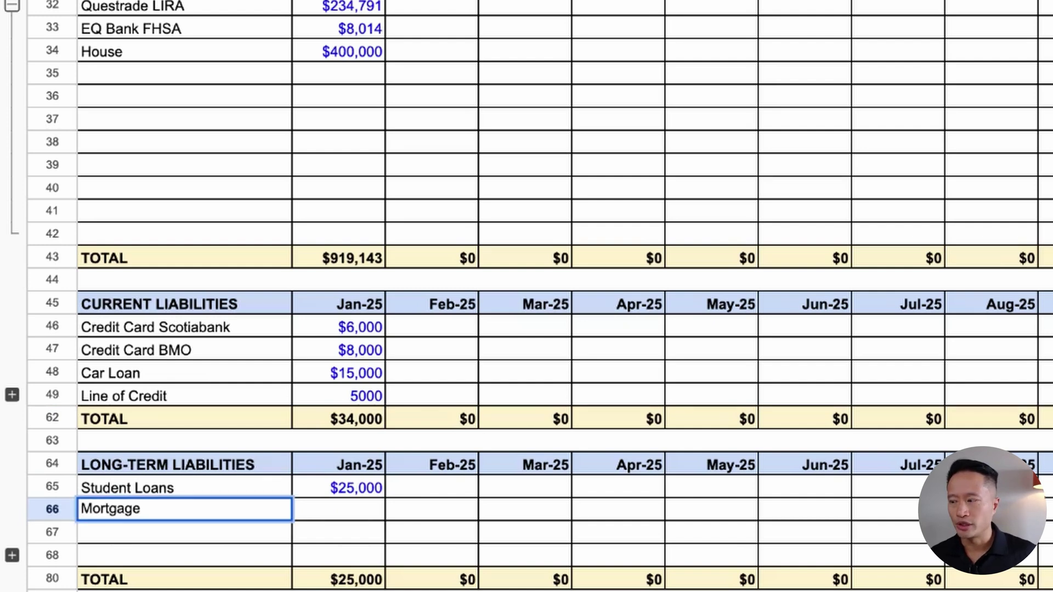
pyautogui.press('Tab')
pyautogui.write('30000')
pyautogui.press('Return')
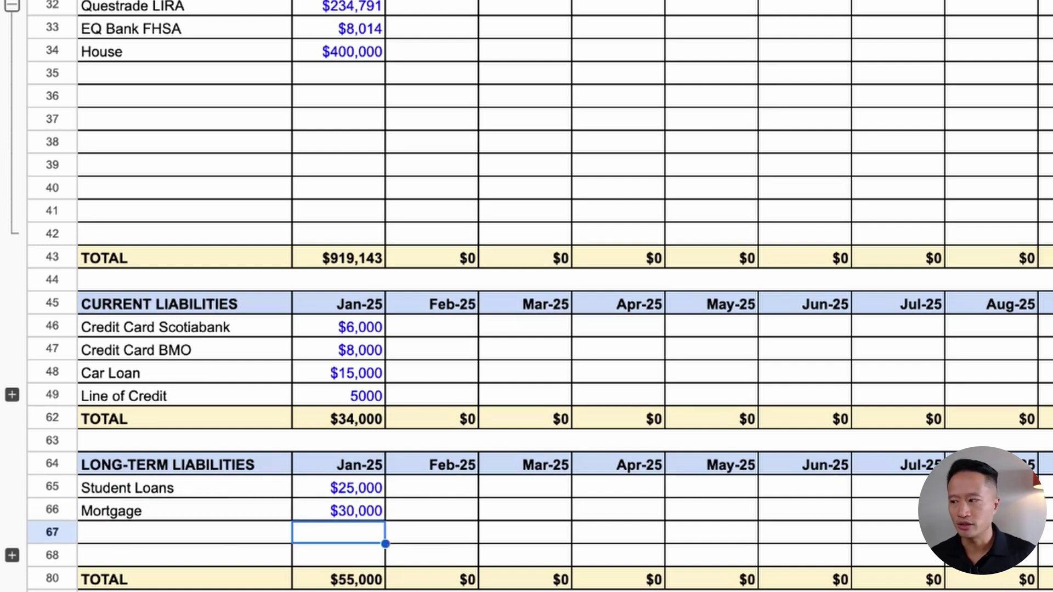
pyautogui.press('Up')
pyautogui.write('300000')
pyautogui.press('Return')
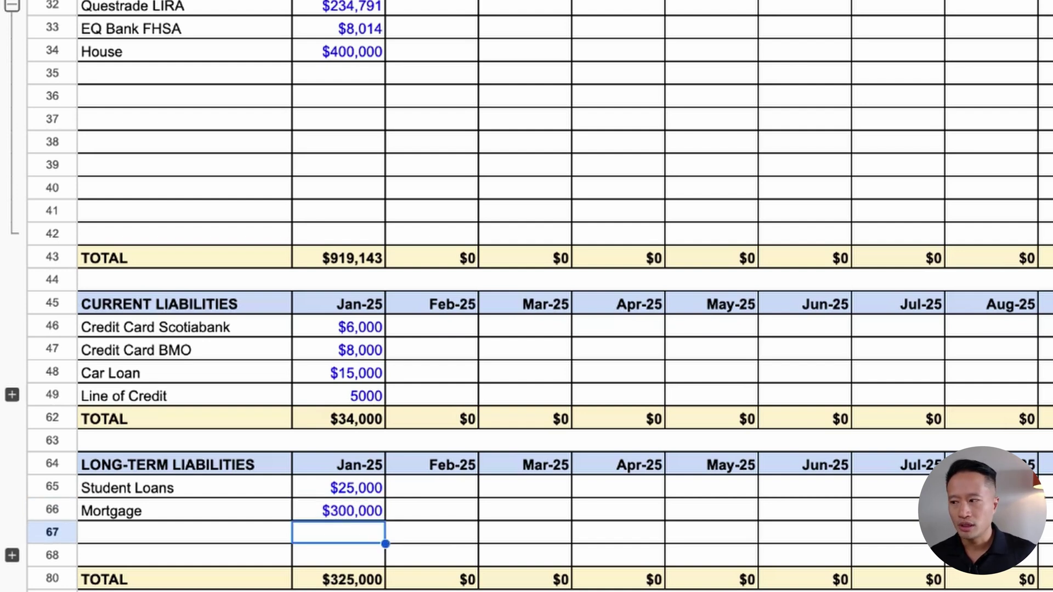
# Add HELOC 50,000 in row 67 and select the $375,000 long-term liabilities total
pyautogui.press('Left')
pyautogui.write('HELOC')
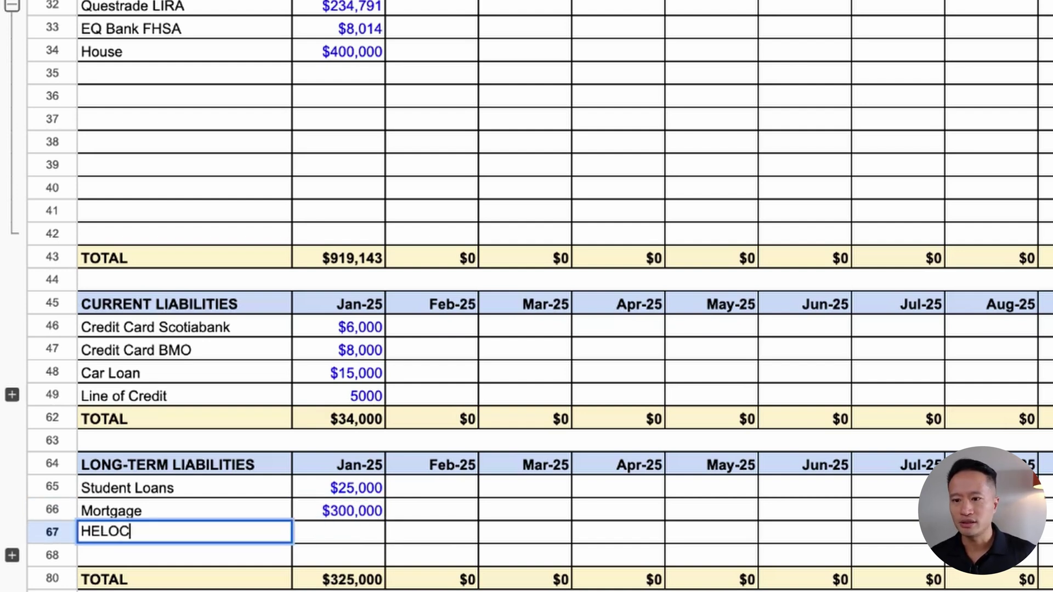
pyautogui.press('Tab')
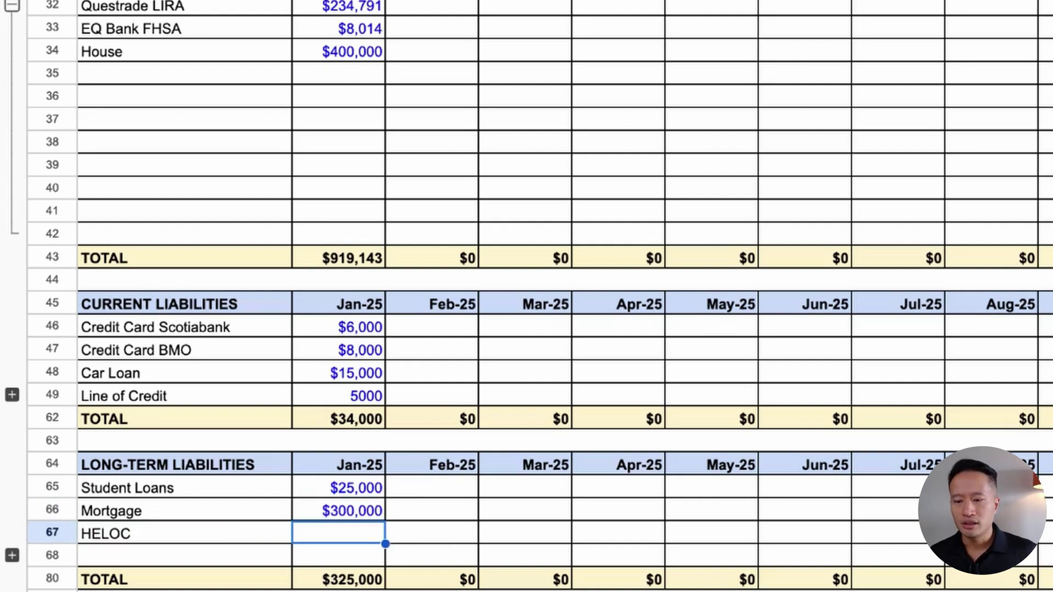
pyautogui.write('50,000')
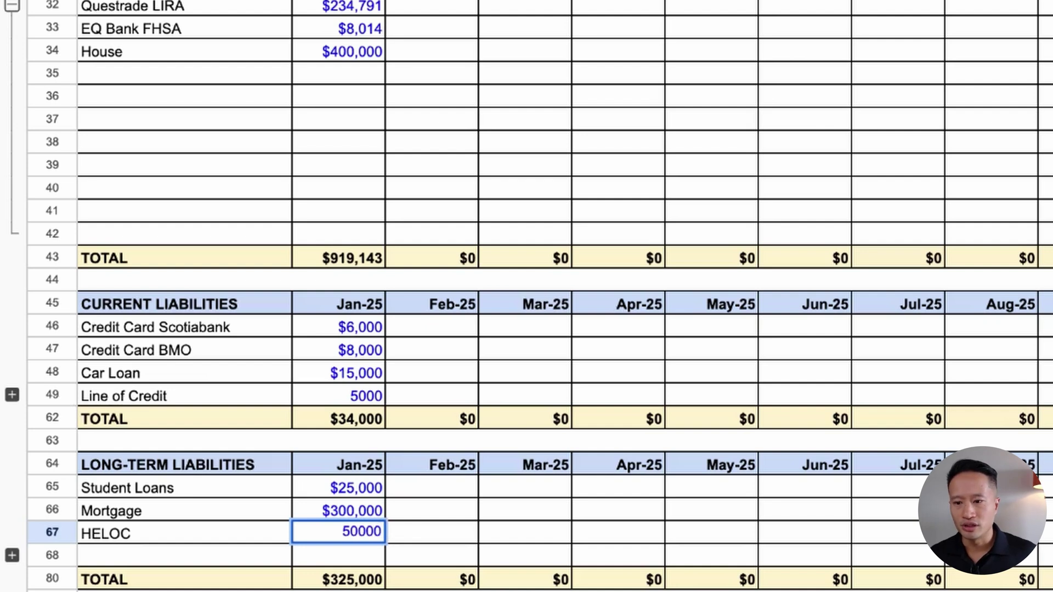
pyautogui.press('Return')
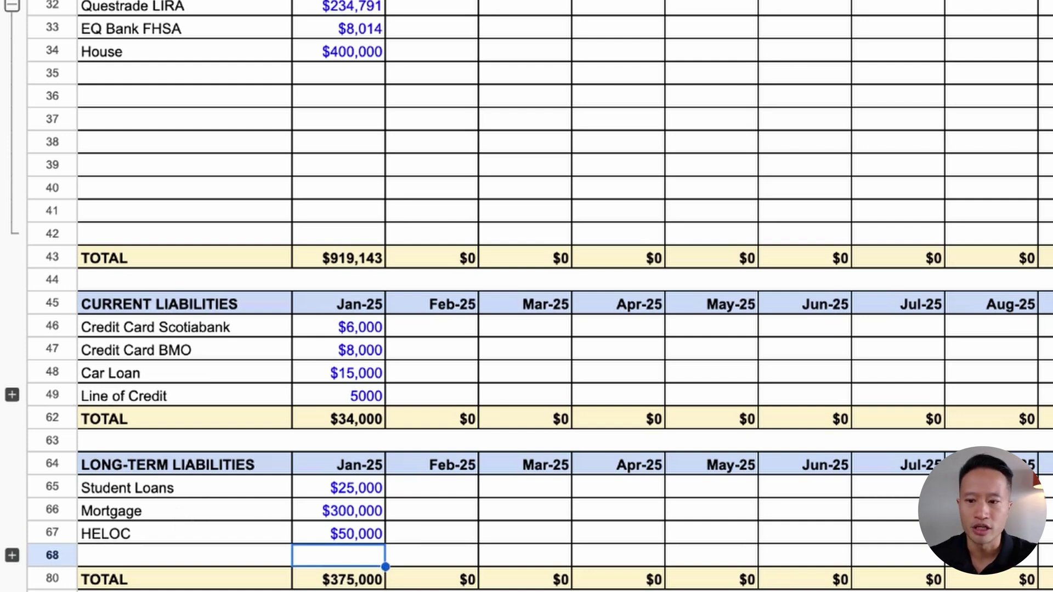
pyautogui.click(378, 583)
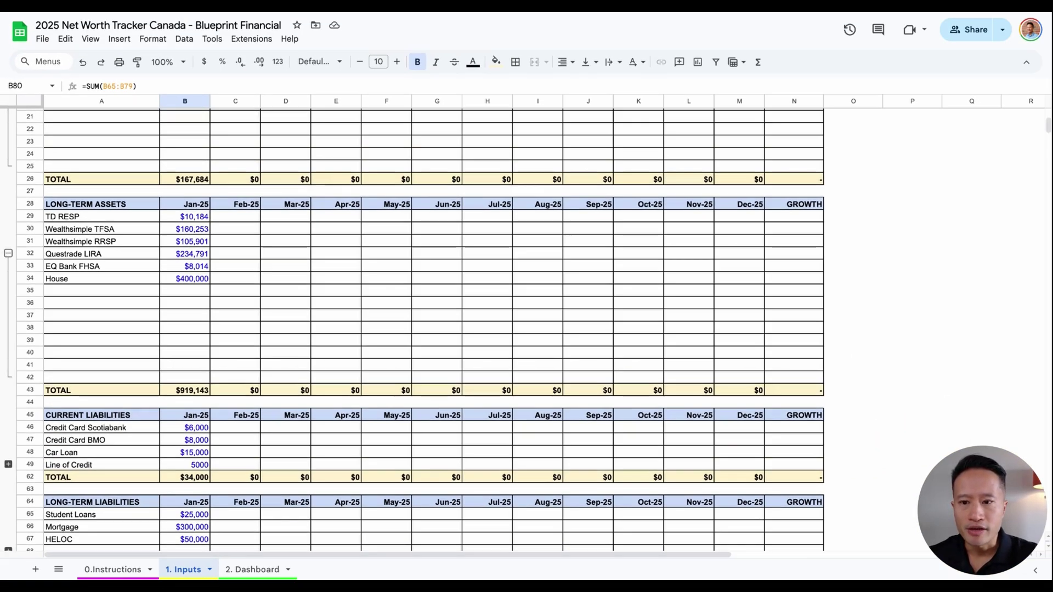
# Switch to the Dashboard sheet and check Feb-25 progress values and the Jan-25 net worth
pyautogui.scroll(7, 434, 329)
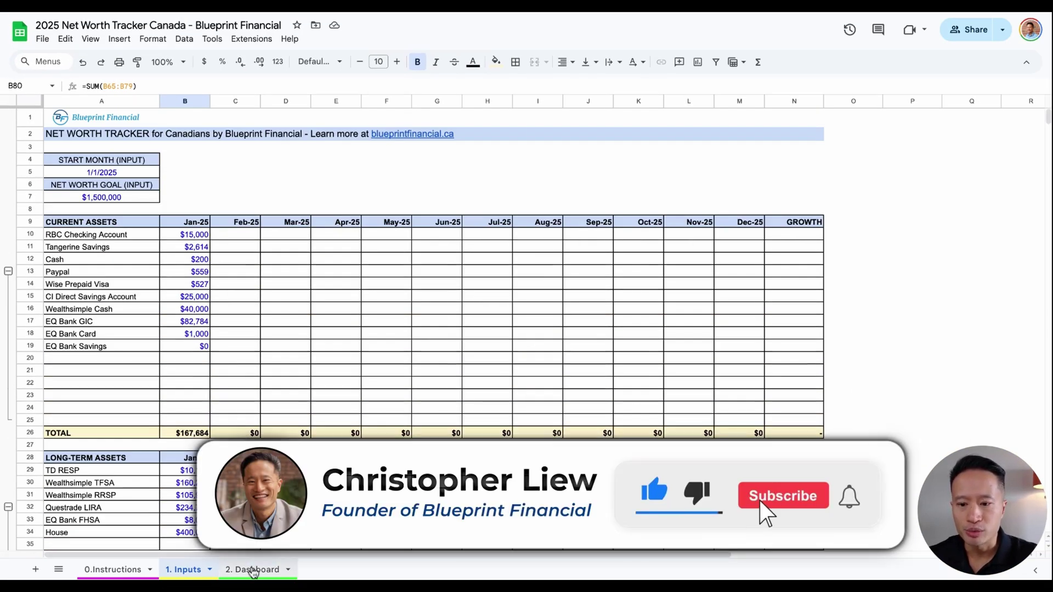
pyautogui.scroll(-7, 433, 235)
pyautogui.scroll(-5, 434, 329)
pyautogui.click(257, 569)
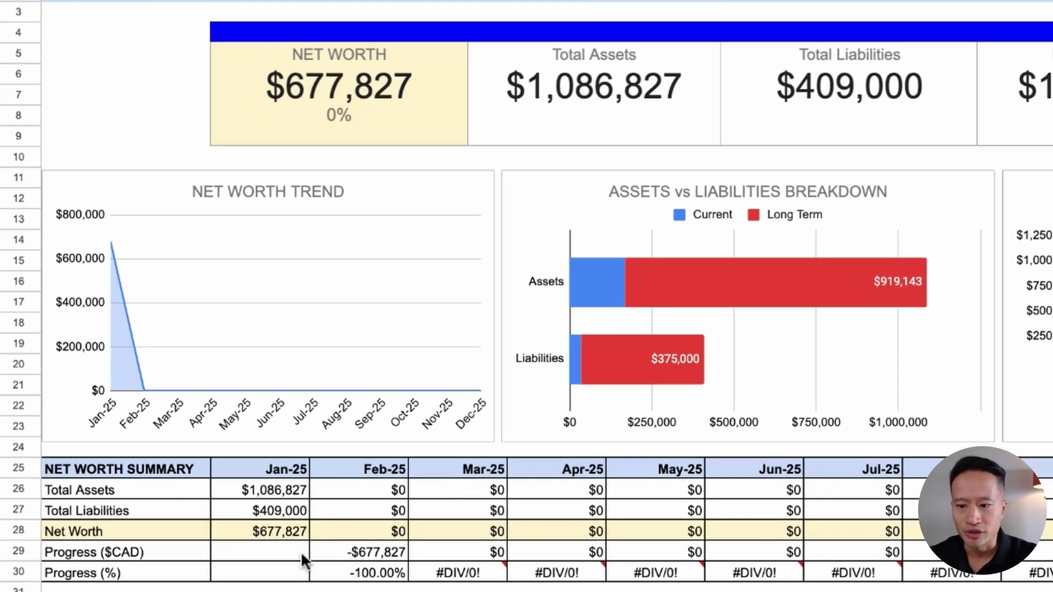
pyautogui.click(374, 547)
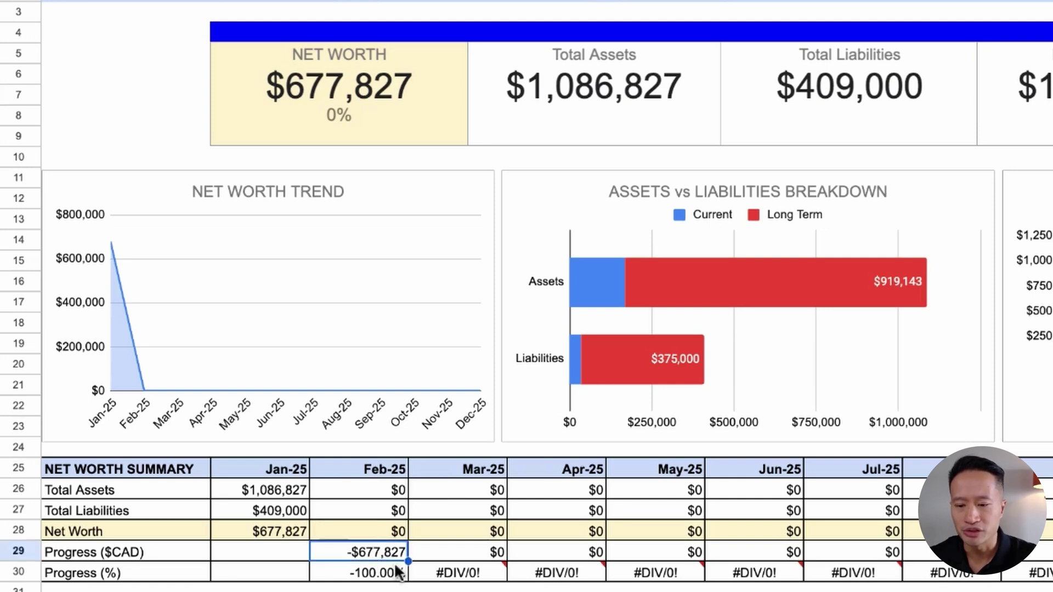
pyautogui.click(394, 568)
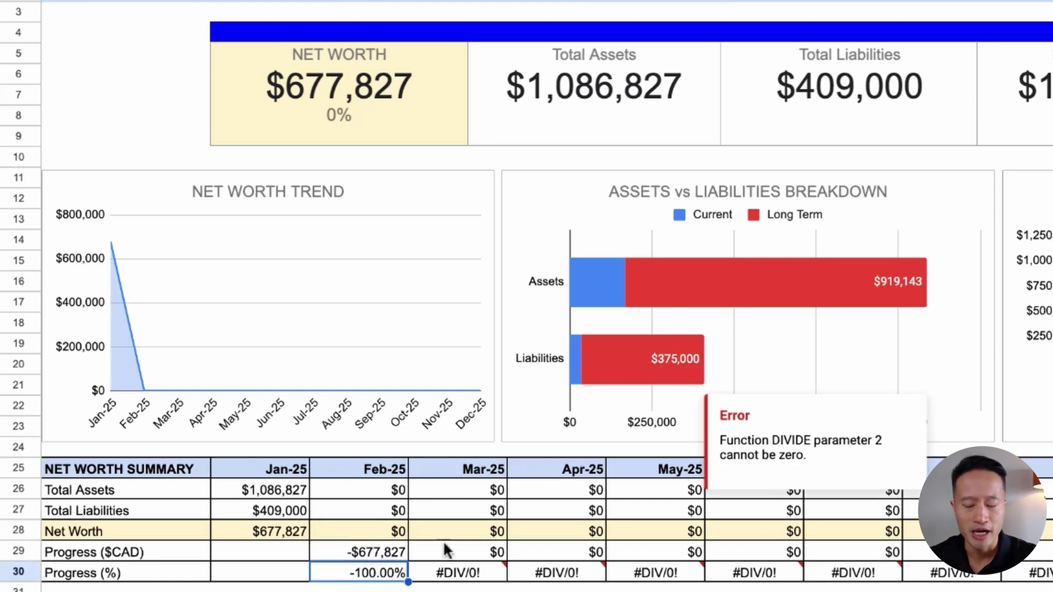
pyautogui.click(268, 530)
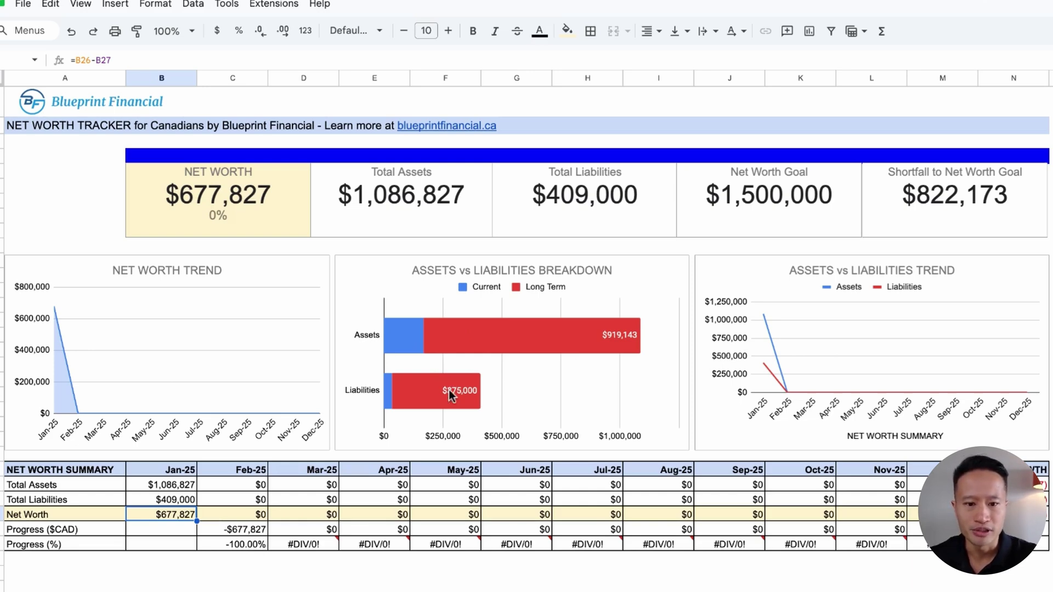
# Review the Inputs sheet's Jan–Dec 2025 balances, checking current-asset growth of ($17,541)
pyautogui.click(192, 571)
pyautogui.scroll(5, 288, 375)
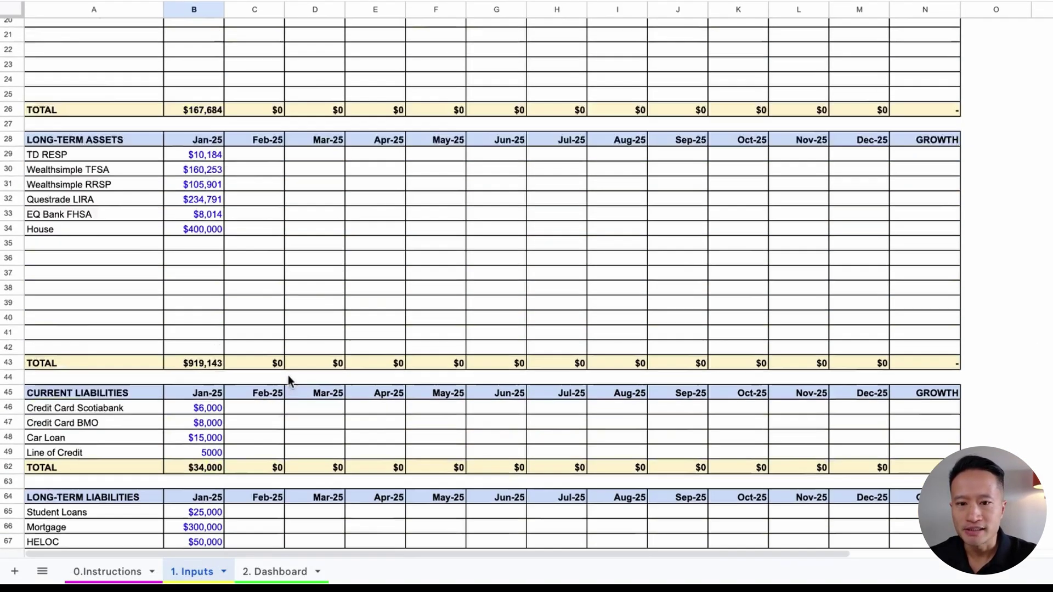
pyautogui.scroll(5, 289, 379)
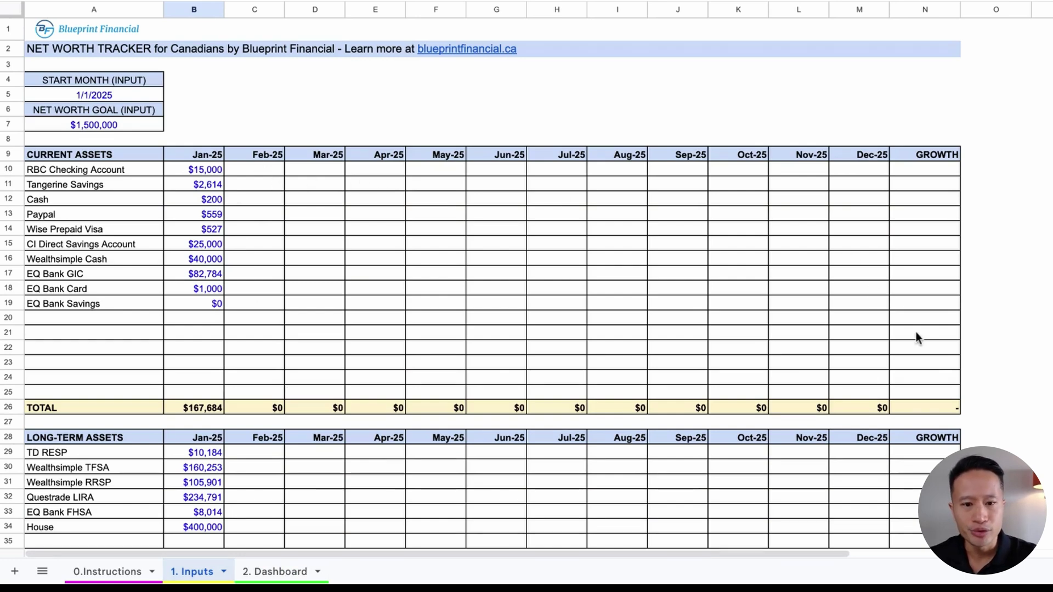
pyautogui.scroll(-5, 841, 274)
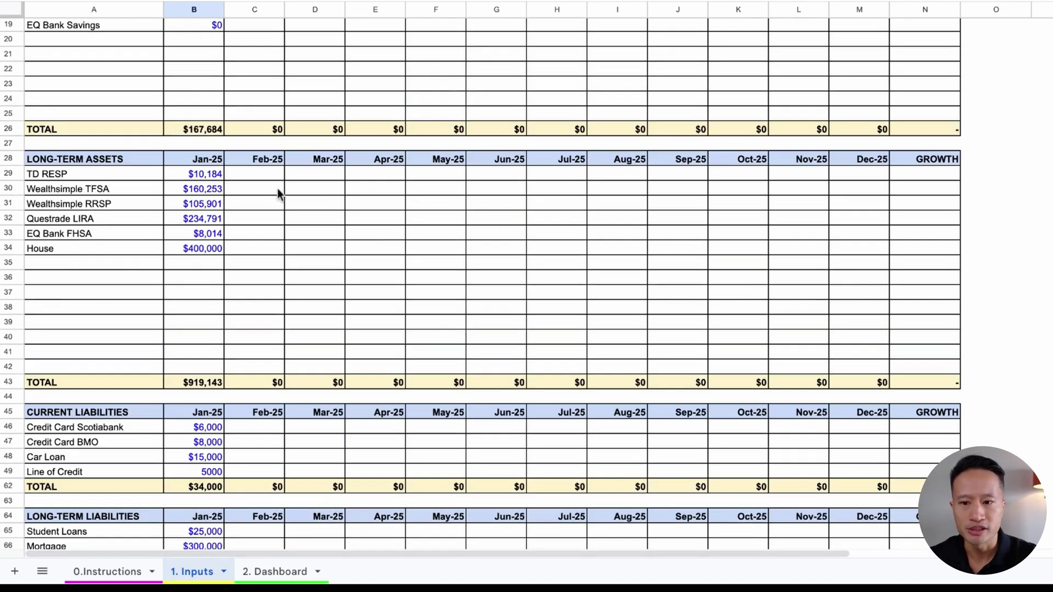
pyautogui.scroll(-2, 824, 258)
pyautogui.scroll(5, 824, 258)
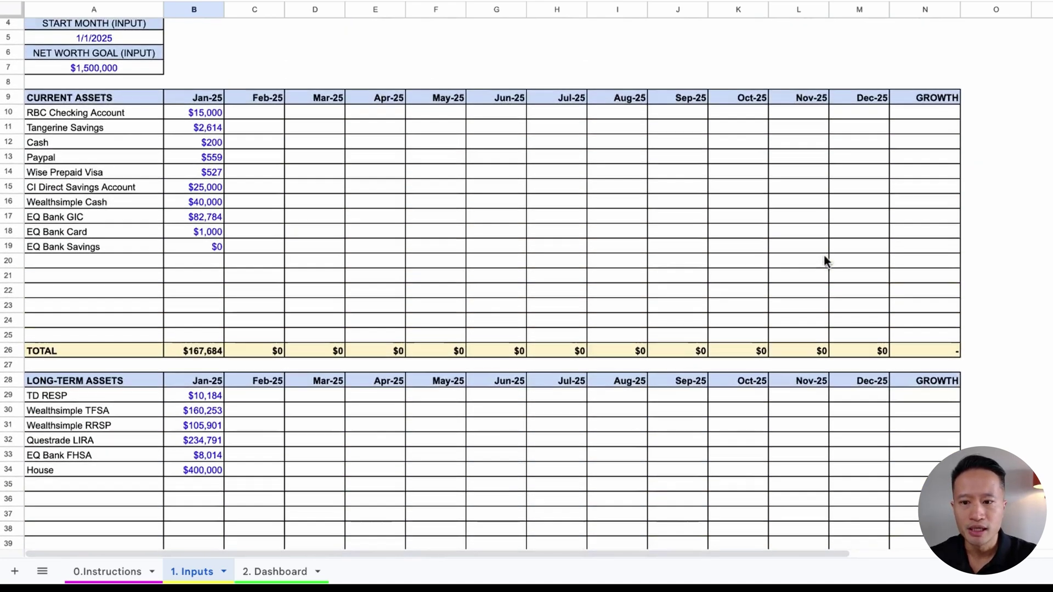
pyautogui.scroll(2, 824, 255)
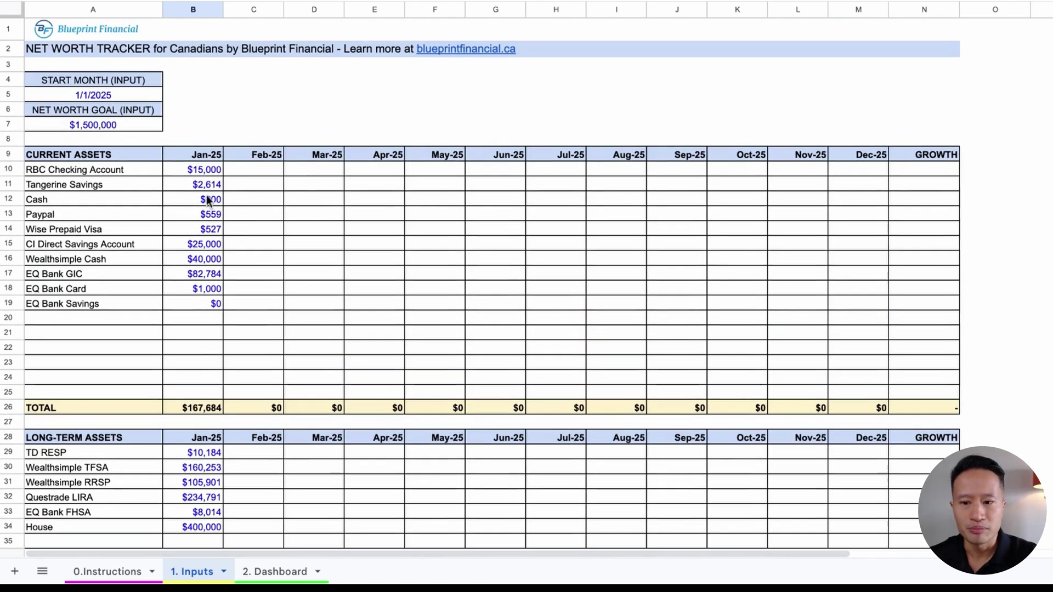
pyautogui.scroll(-7, 207, 199)
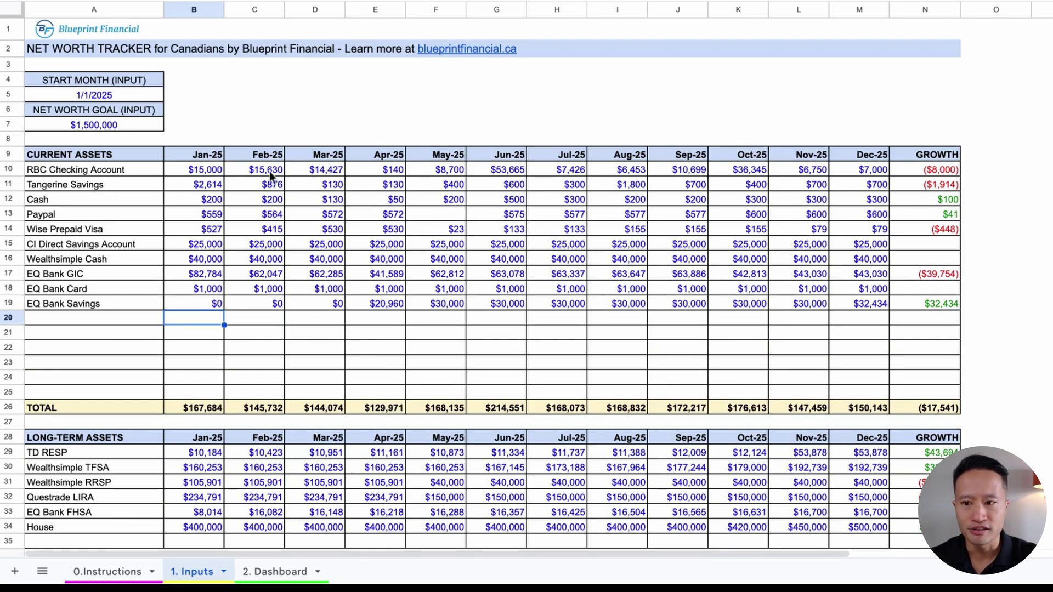
pyautogui.scroll(-2, 458, 229)
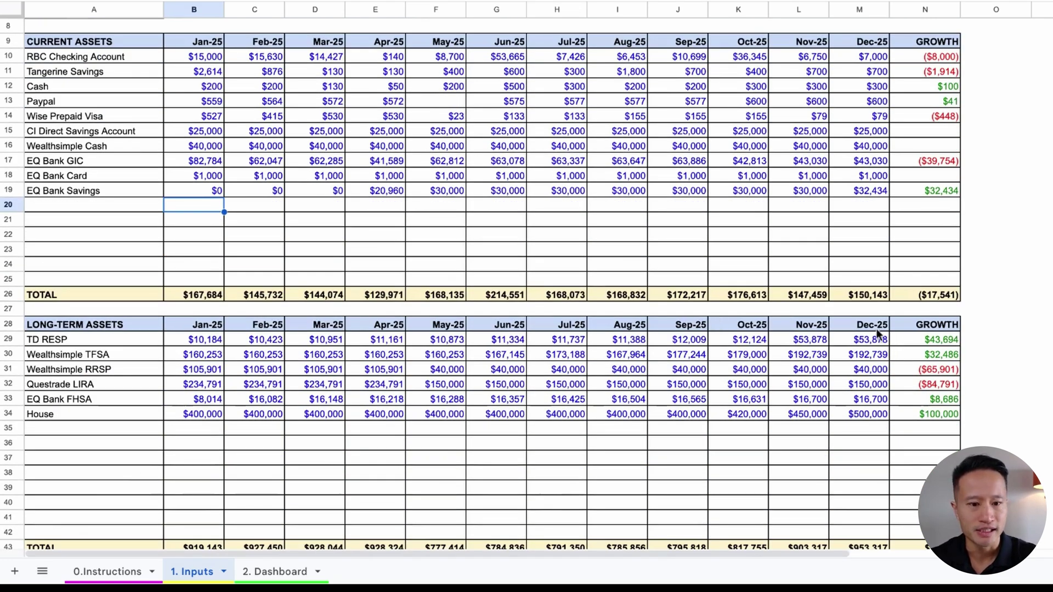
pyautogui.scroll(-2, 884, 351)
pyautogui.scroll(-3, 423, 336)
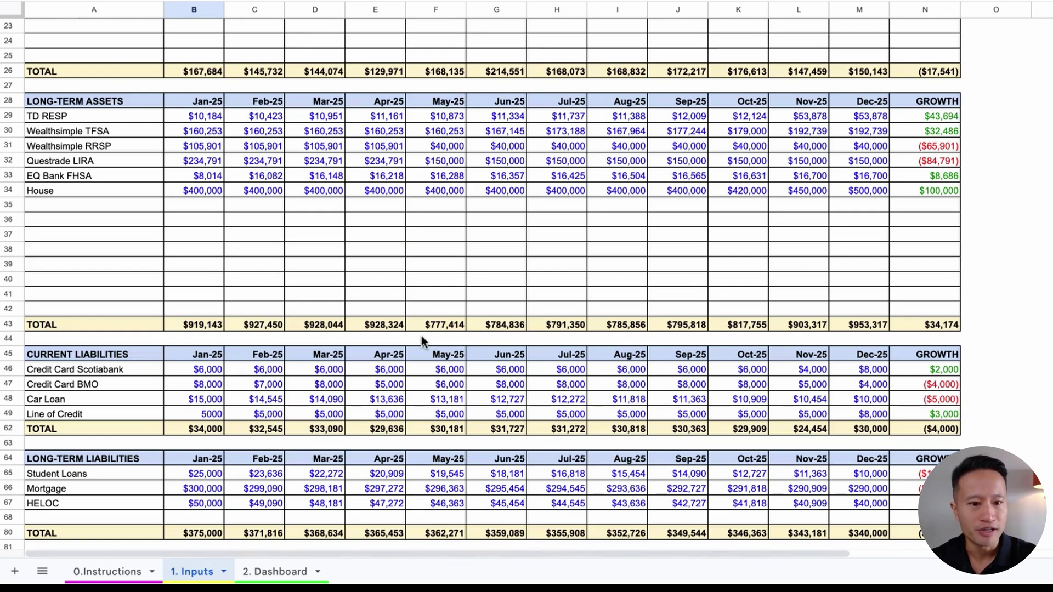
pyautogui.scroll(5, 521, 328)
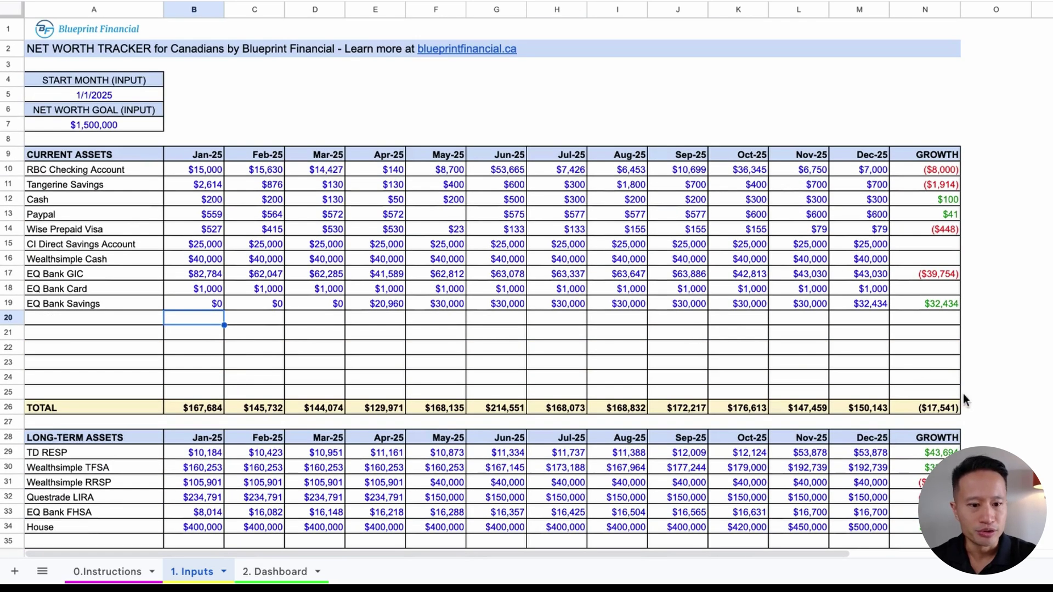
pyautogui.click(933, 407)
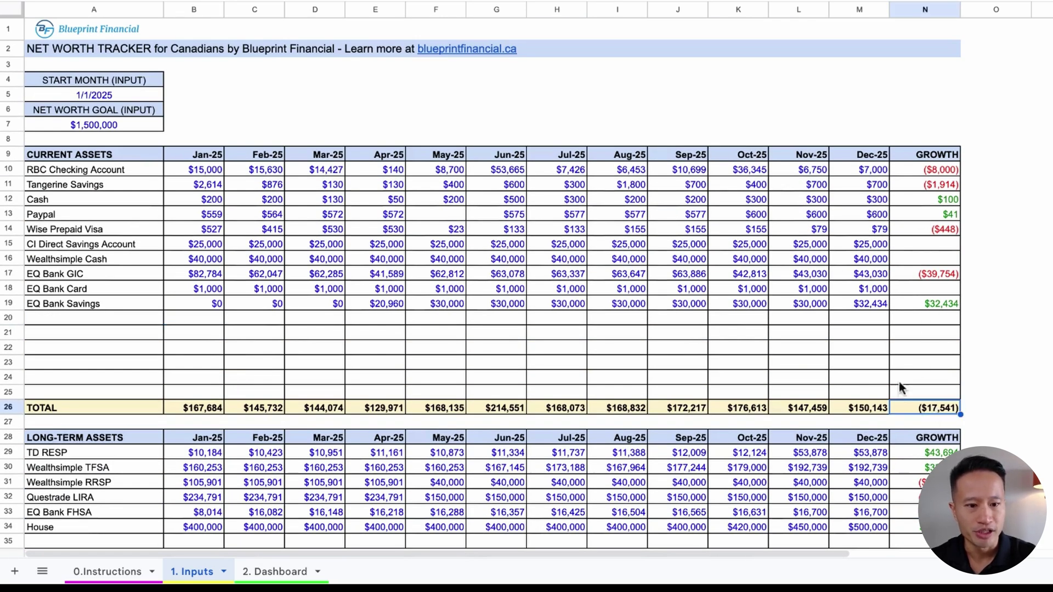
pyautogui.scroll(-6, 904, 287)
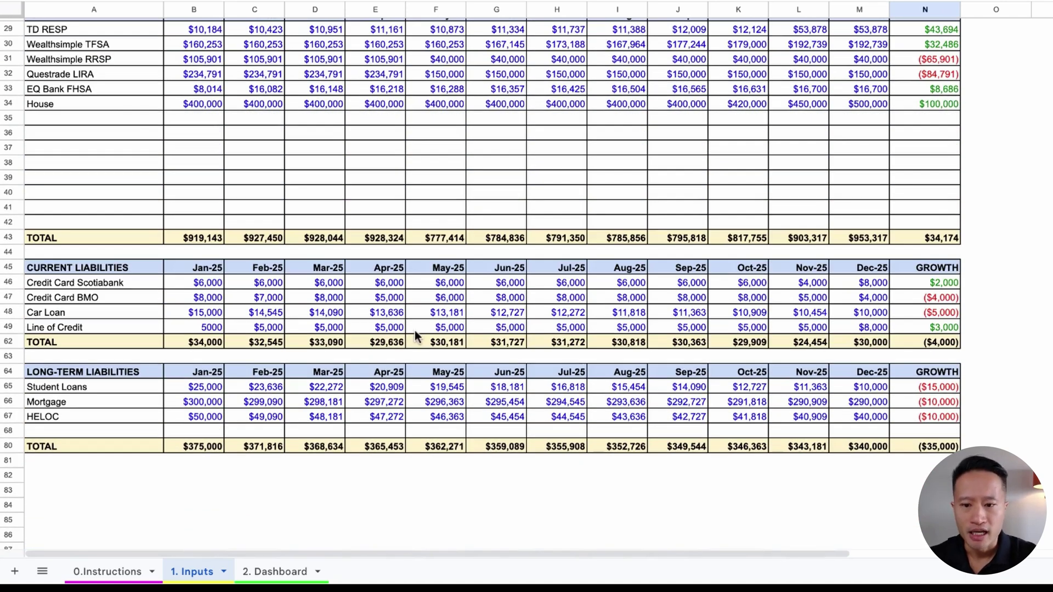
pyautogui.scroll(1, 414, 330)
pyautogui.scroll(1, 416, 335)
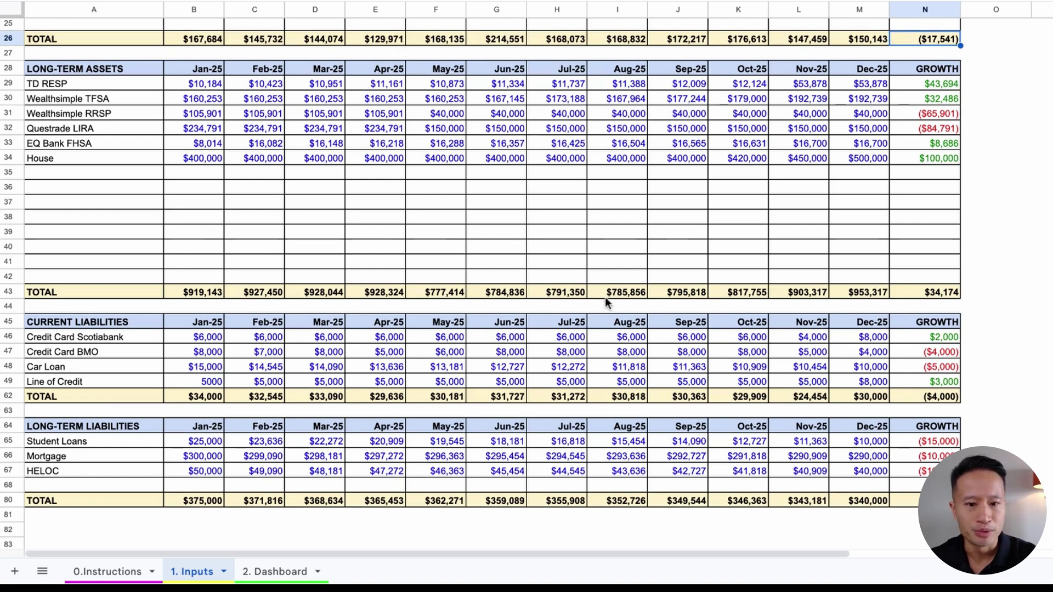
pyautogui.click(271, 571)
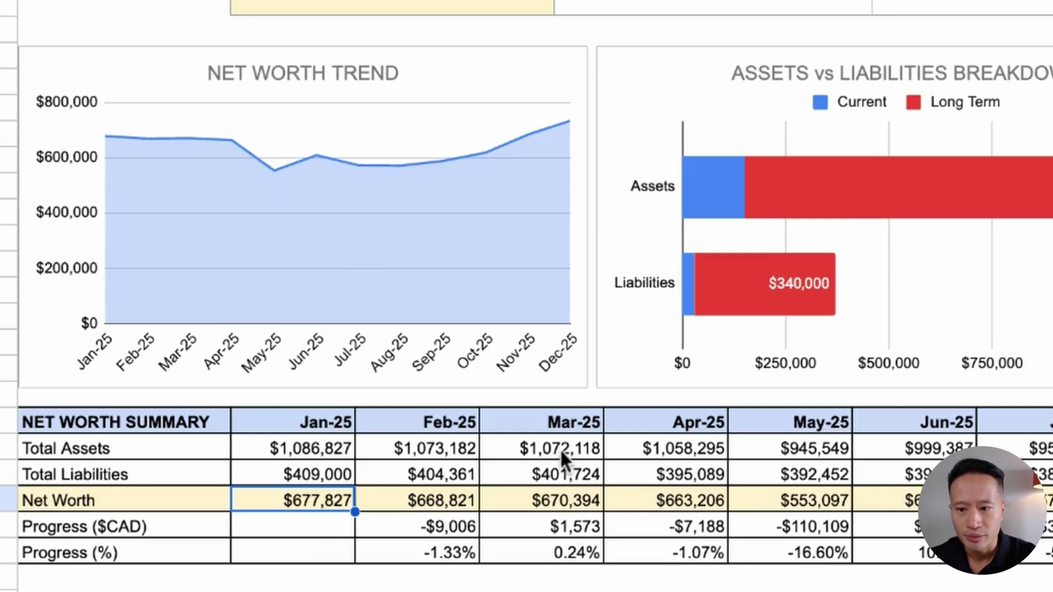
pyautogui.moveTo(561, 449); pyautogui.dragTo(762, 465)
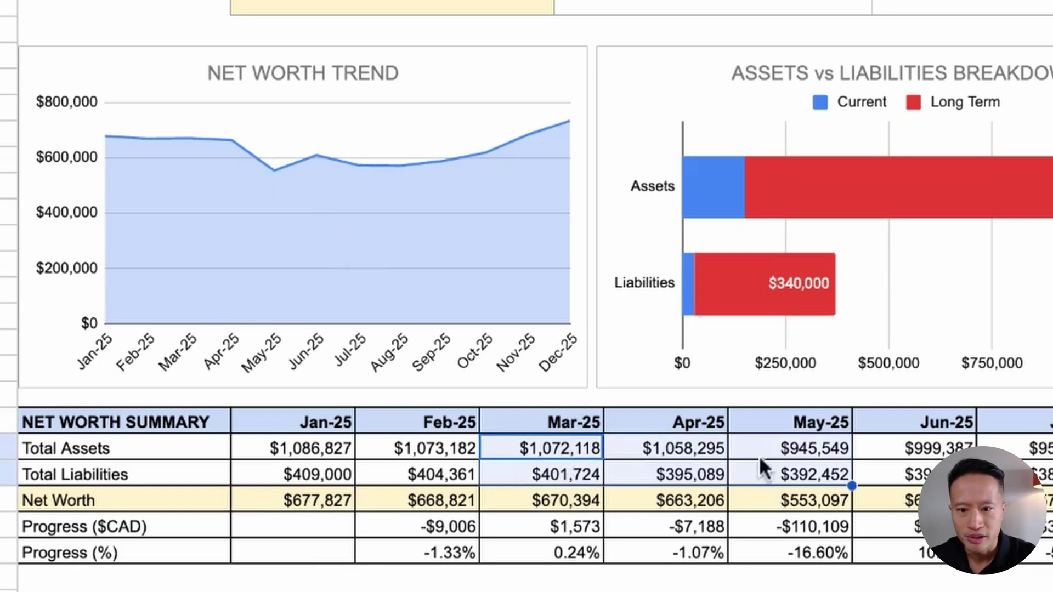
pyautogui.click(708, 445)
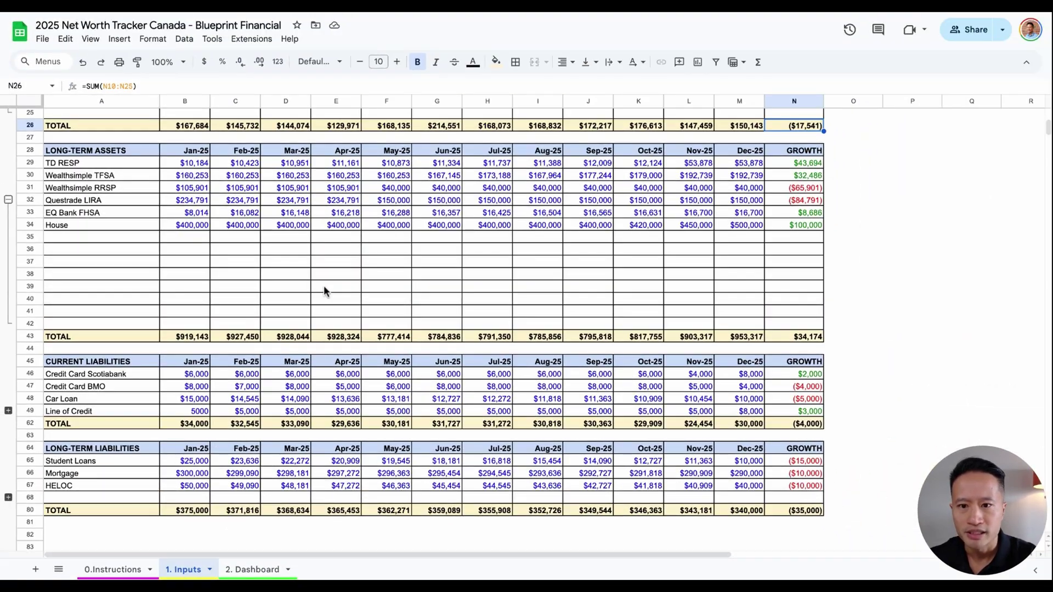
# Compare Apr-25 with May-25, where Wealthsimple RRSP drops to $40,000 and Questrade LIRA to $150,000
pyautogui.scroll(5, 324, 291)
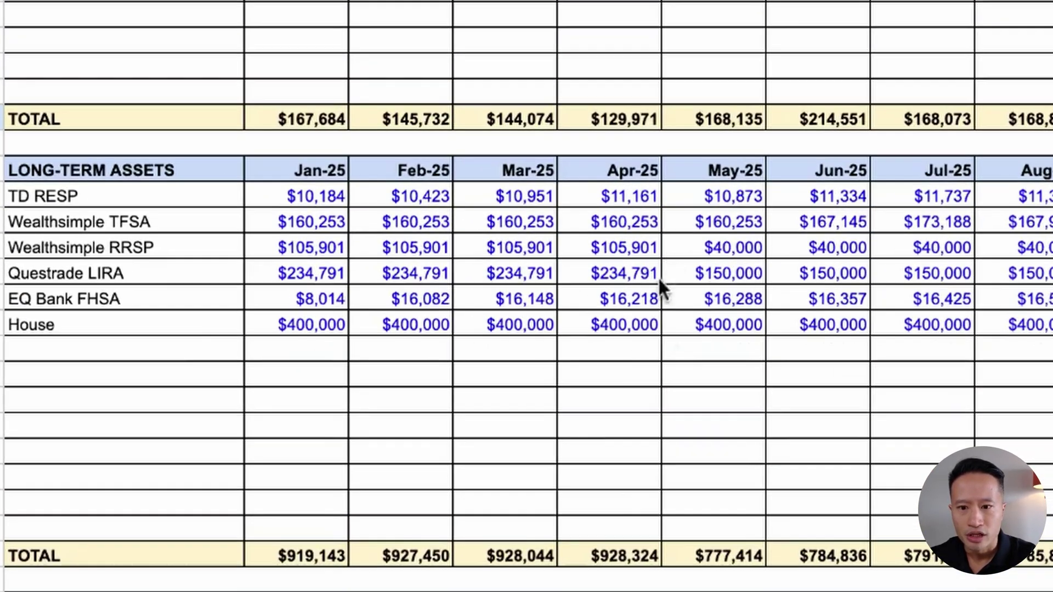
pyautogui.click(632, 246)
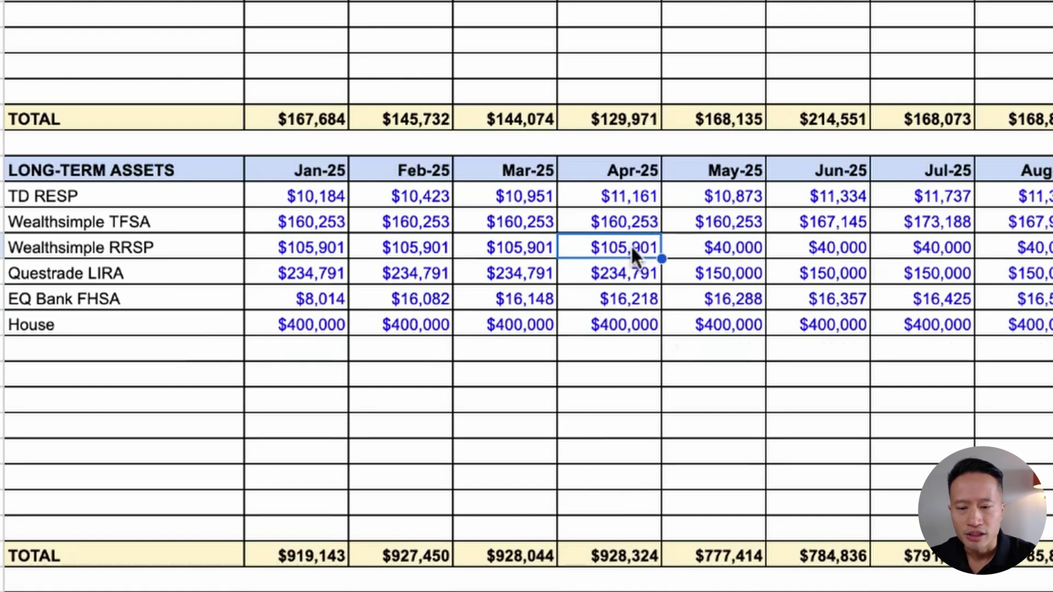
pyautogui.click(703, 251)
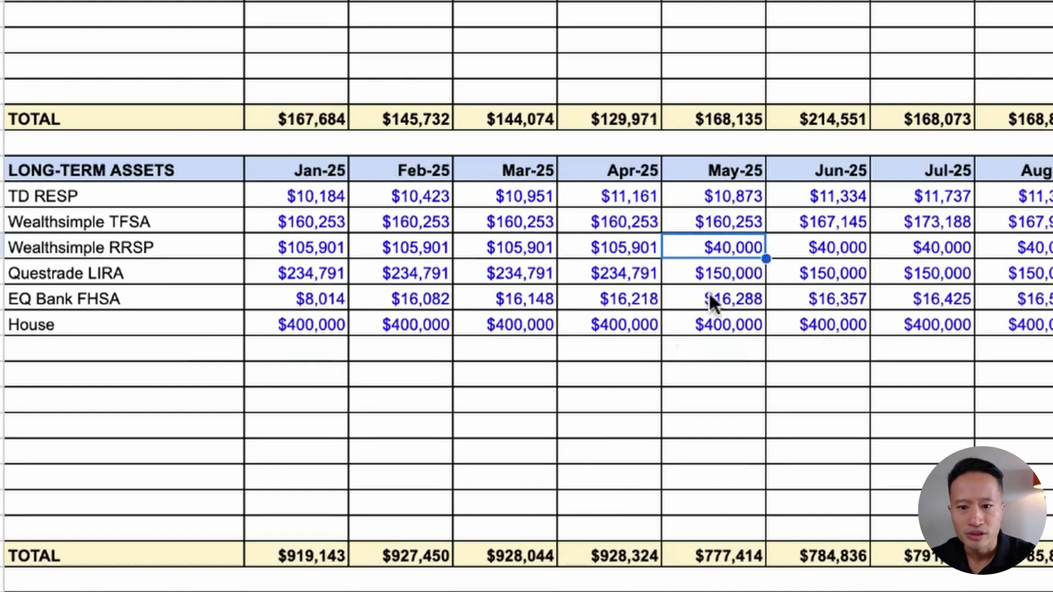
pyautogui.click(620, 278)
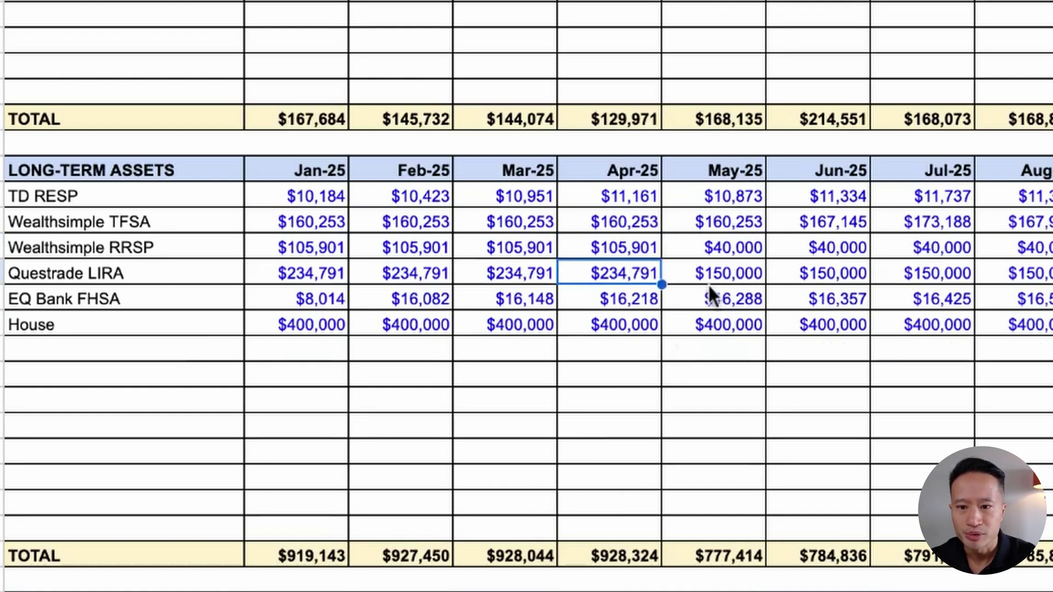
pyautogui.click(722, 279)
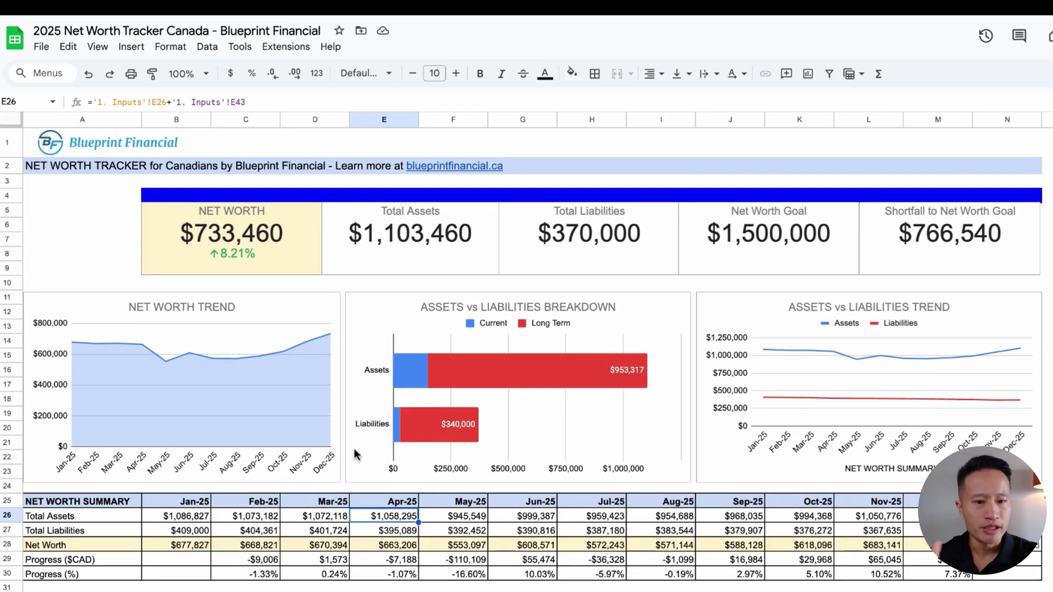
pyautogui.scroll(-1, 276, 474)
pyautogui.click(263, 524)
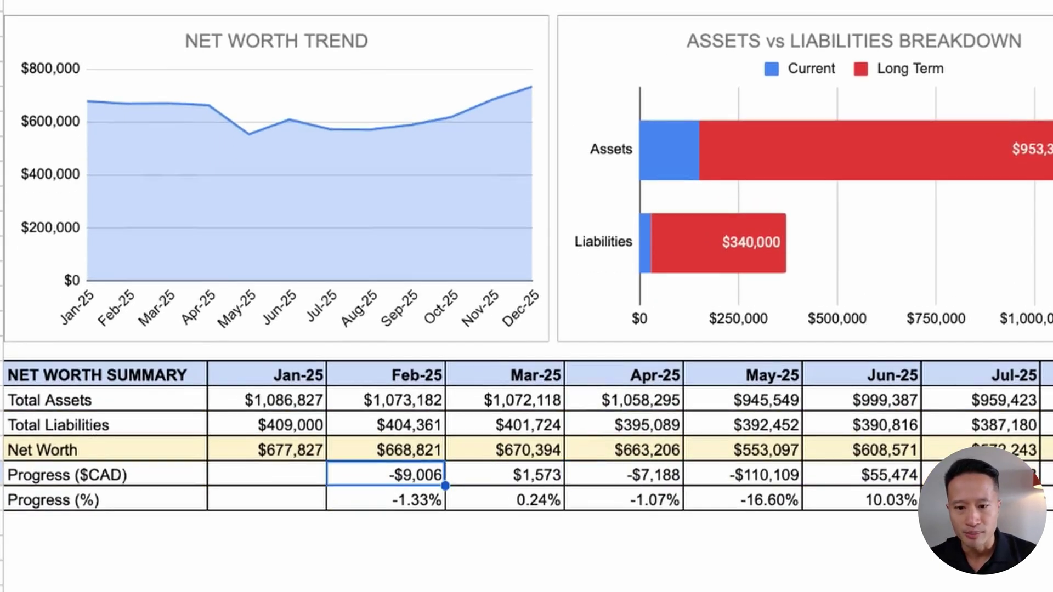
pyautogui.click(742, 475)
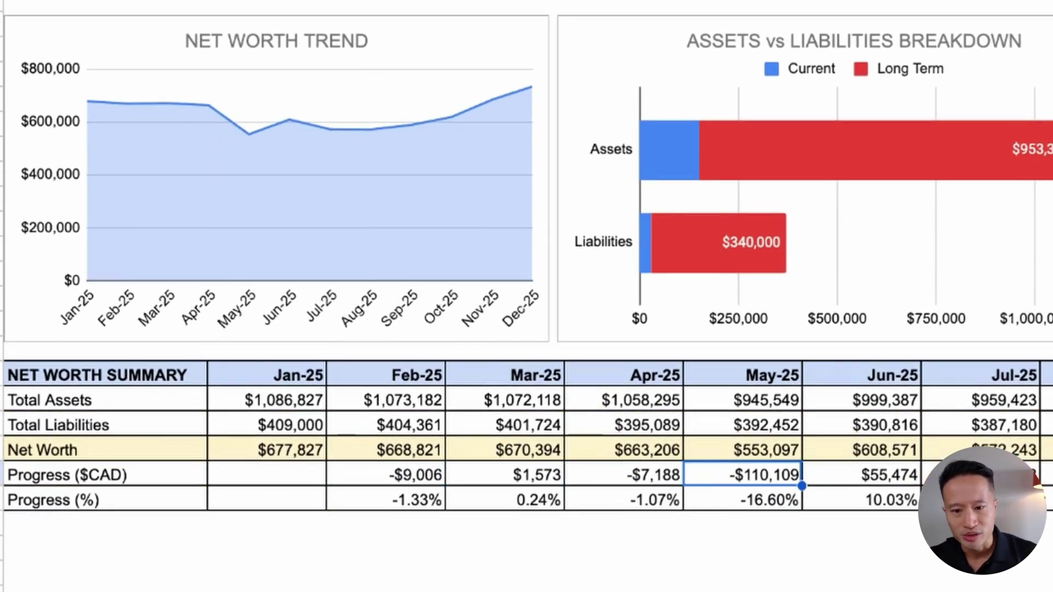
pyautogui.click(861, 475)
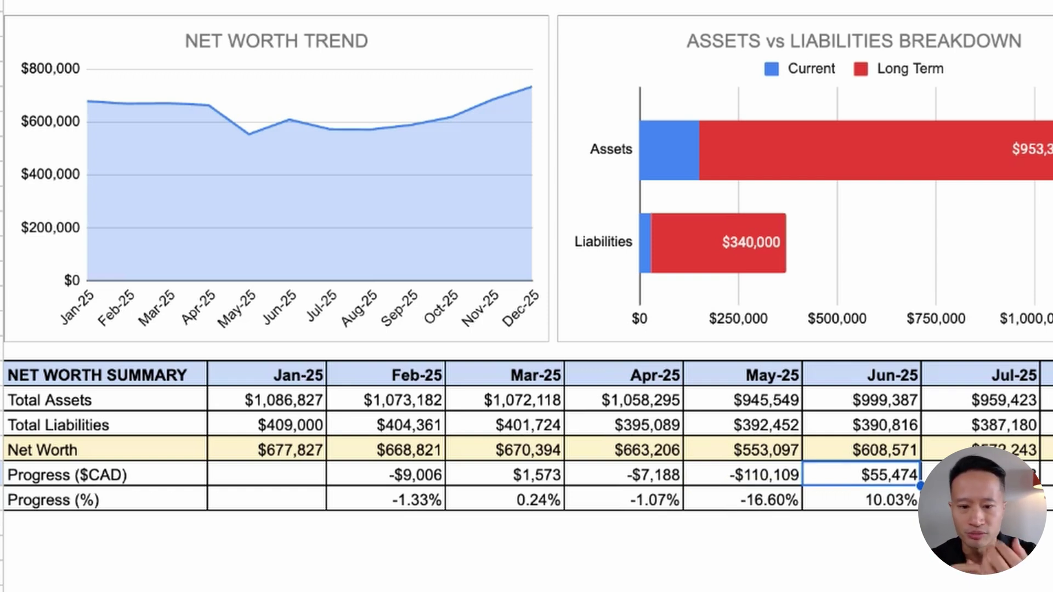
pyautogui.press('Right')
pyautogui.press('Right')
pyautogui.press('Right')
pyautogui.press('Right')
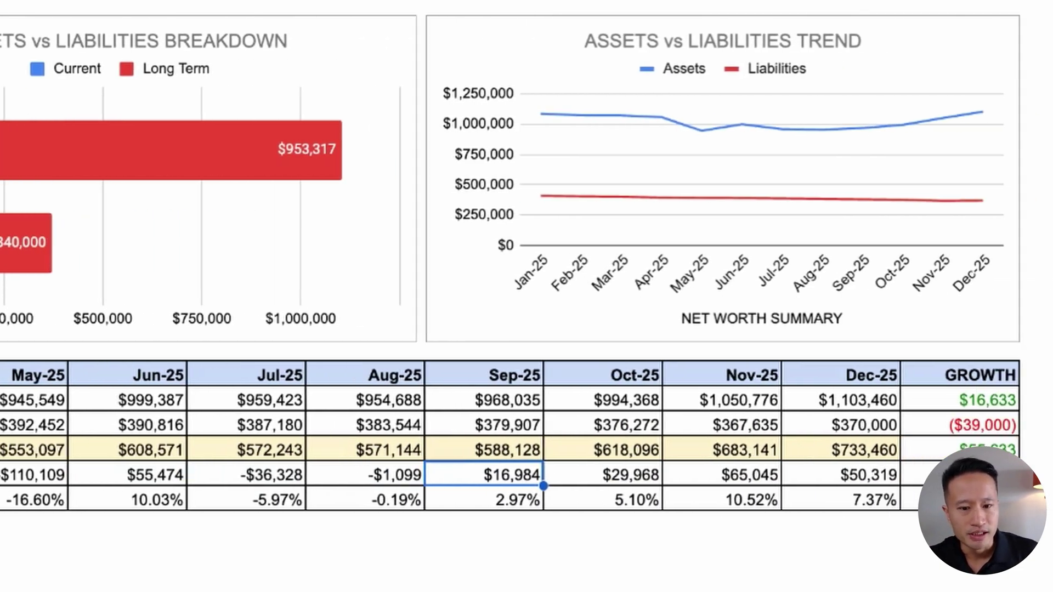
pyautogui.press('Left')
pyautogui.press('Left')
pyautogui.press('Right')
pyautogui.press('Right')
pyautogui.press('Right')
pyautogui.press('Right')
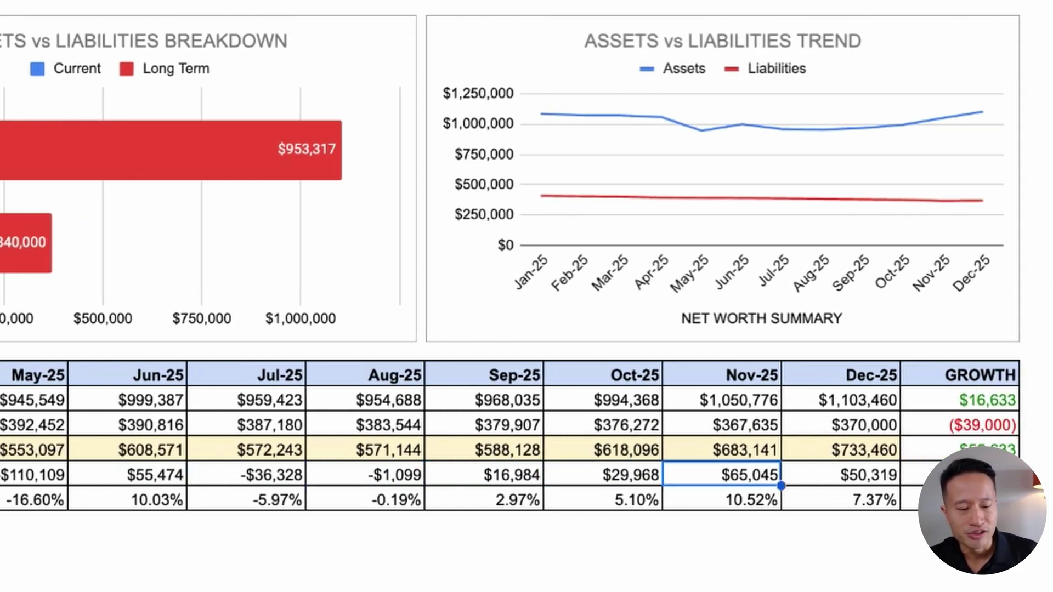
pyautogui.press('Down')
pyautogui.press('Left')
pyautogui.press('Left')
pyautogui.press('Left')
pyautogui.press('Left')
pyautogui.press('Left')
pyautogui.press('Left')
pyautogui.press('Left')
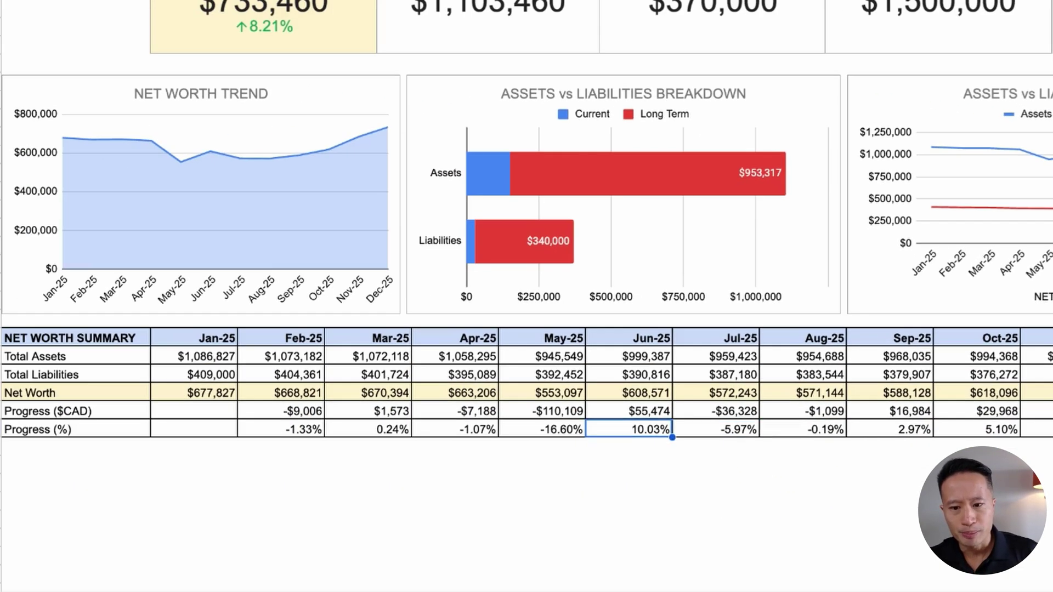
pyautogui.press('Right')
pyautogui.press('Right')
pyautogui.press('Right')
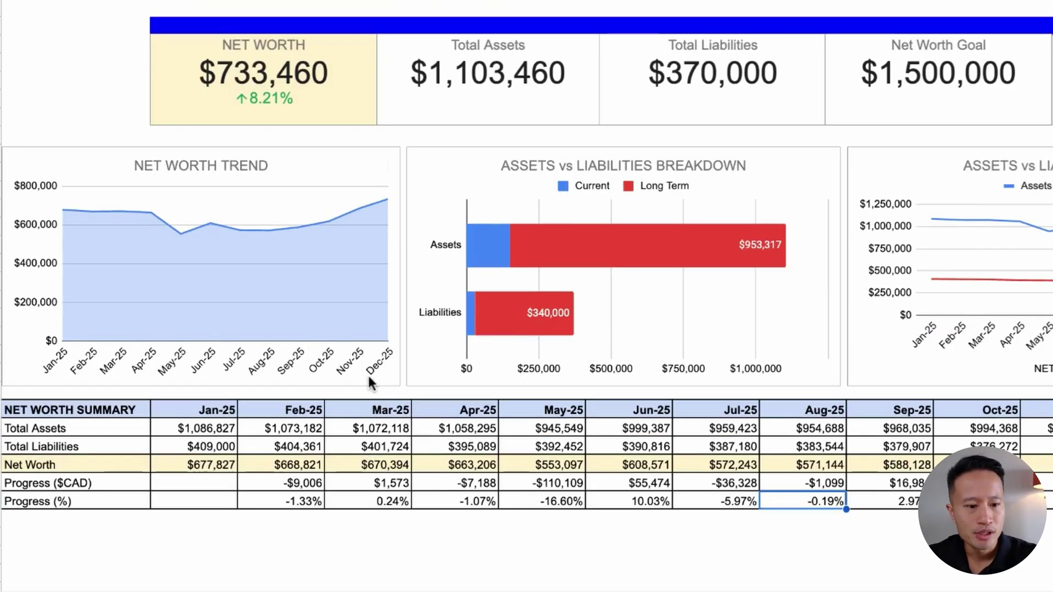
pyautogui.click(307, 449)
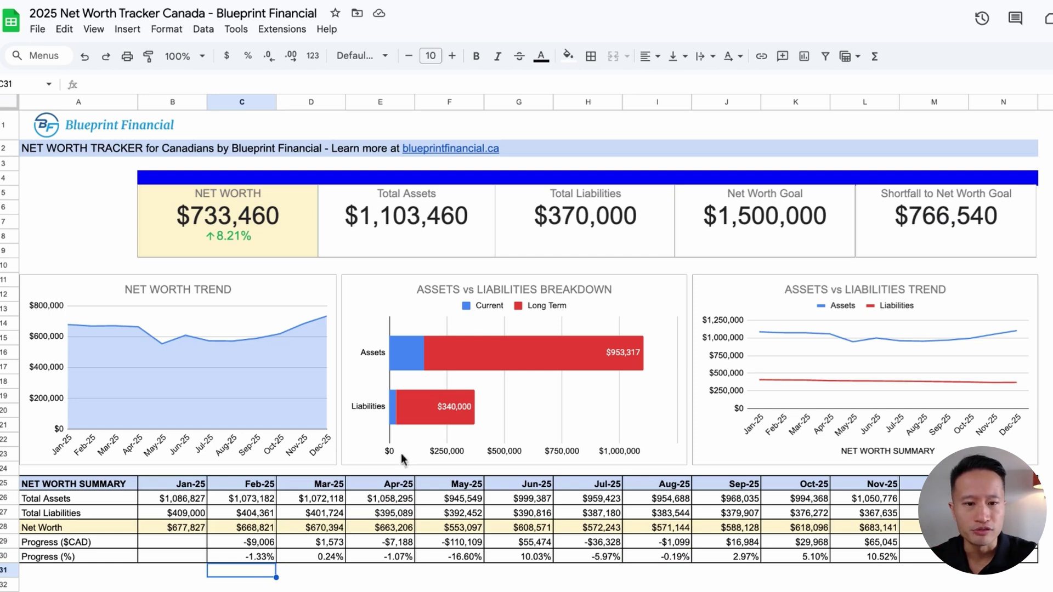
pyautogui.click(547, 471)
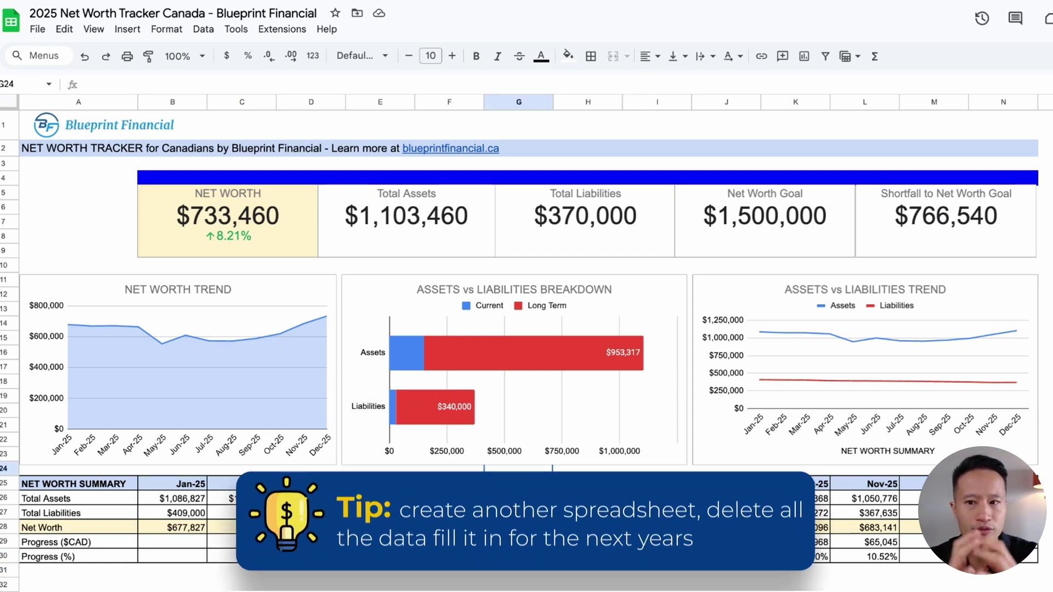